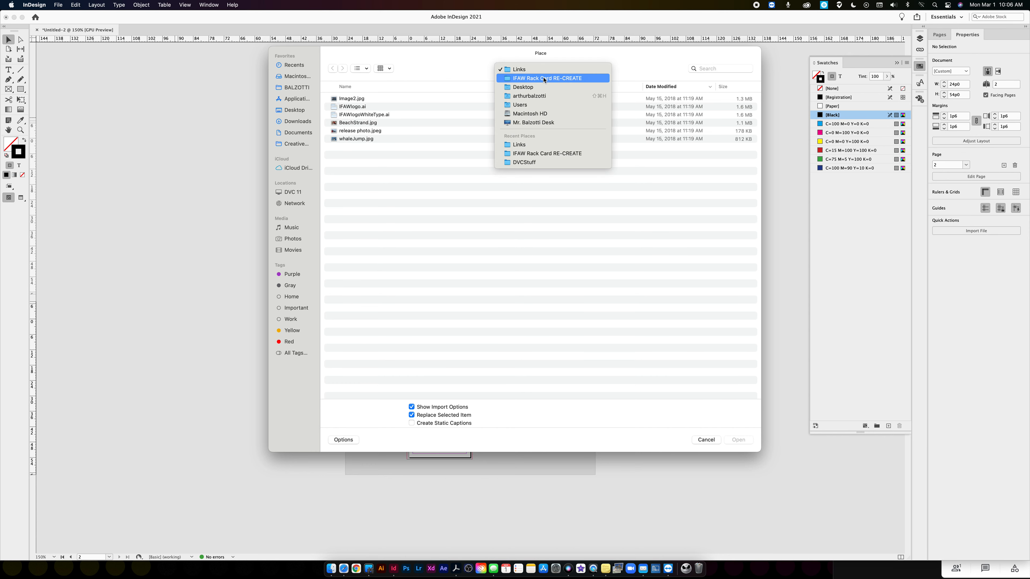
Place page 2 of IFAW Rack Card.pdf on the pasteboard beside the blank second page as a layout reference.
left_click(363, 115)
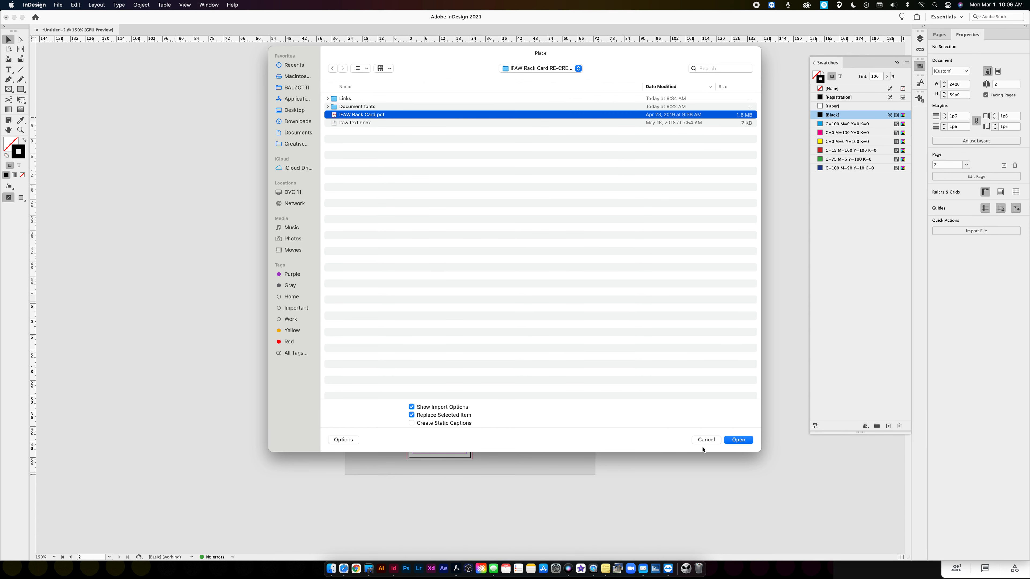
left_click(738, 440)
left_click(453, 308)
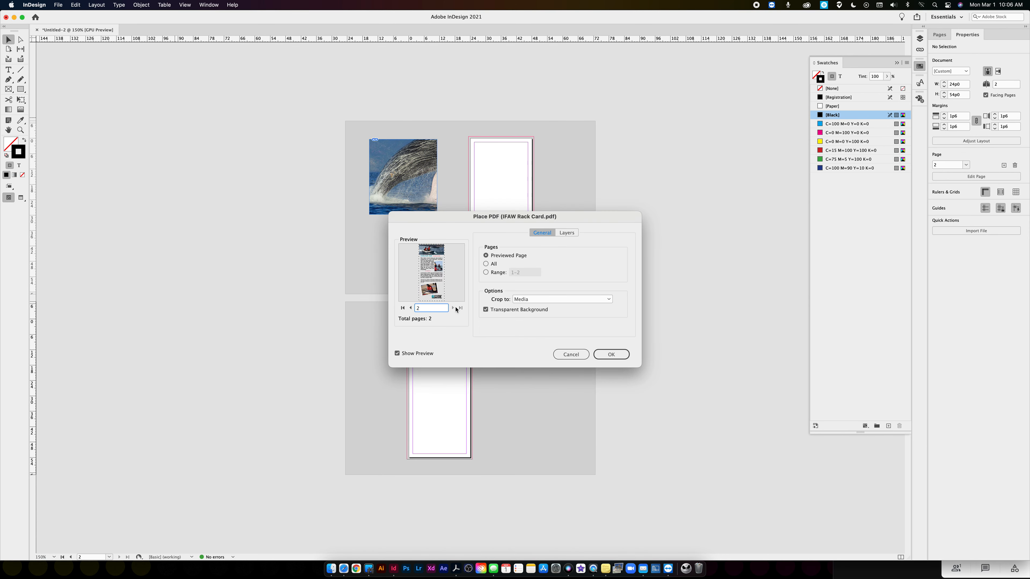
left_click(605, 360)
left_click(482, 336)
left_click_drag(487, 340, 492, 332)
key("super+1")
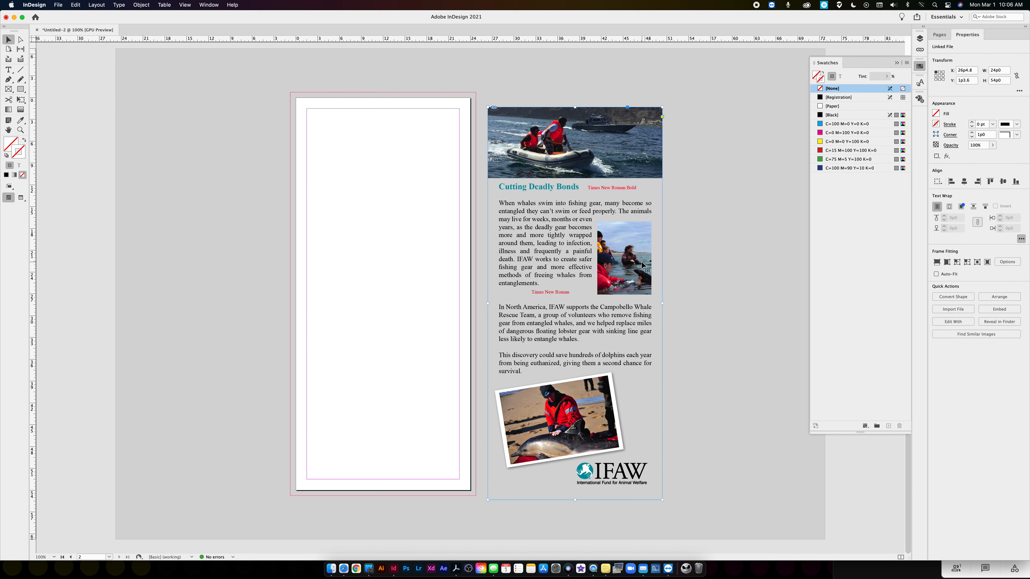
left_click(381, 230)
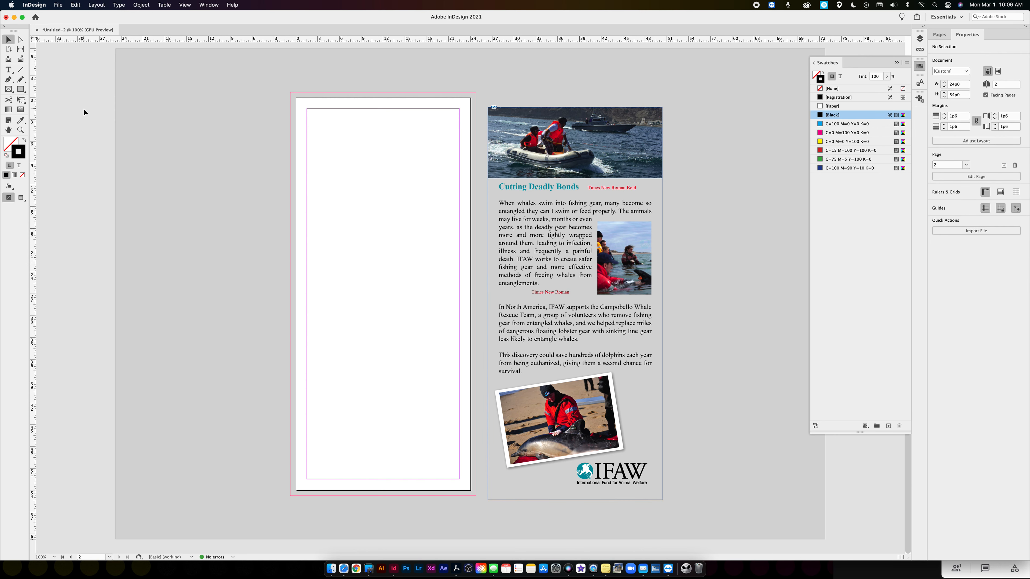
Draw a rectangle frame about 7p6 by 10p2.4 over the reference's small water-rescue photo and move it onto the blank page.
left_click(6, 89)
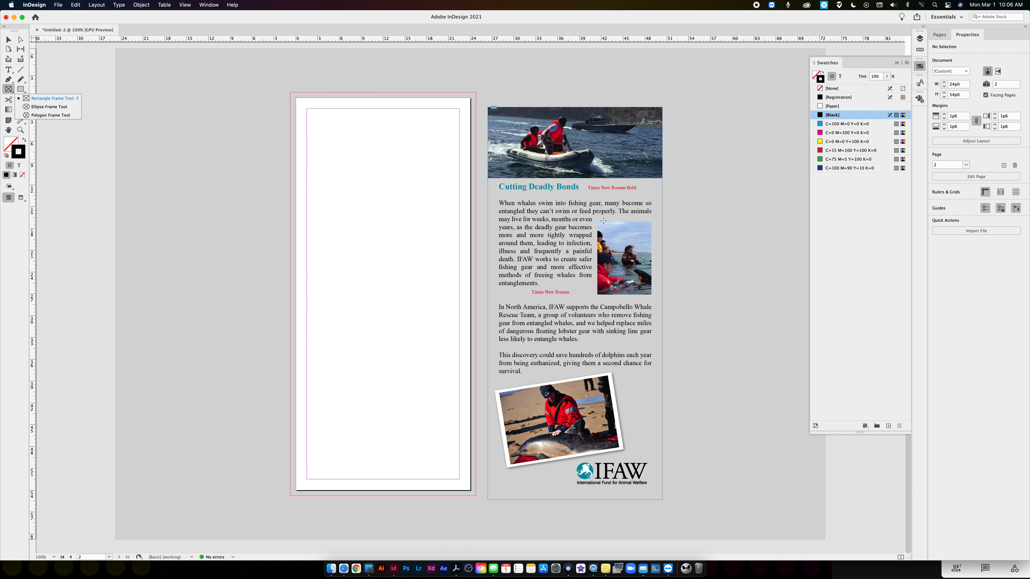
left_click_drag(598, 220, 651, 295)
key("v")
left_click_drag(601, 244, 382, 232)
Place release photo.jpeg from the Links folder into the frame.
key("super+d")
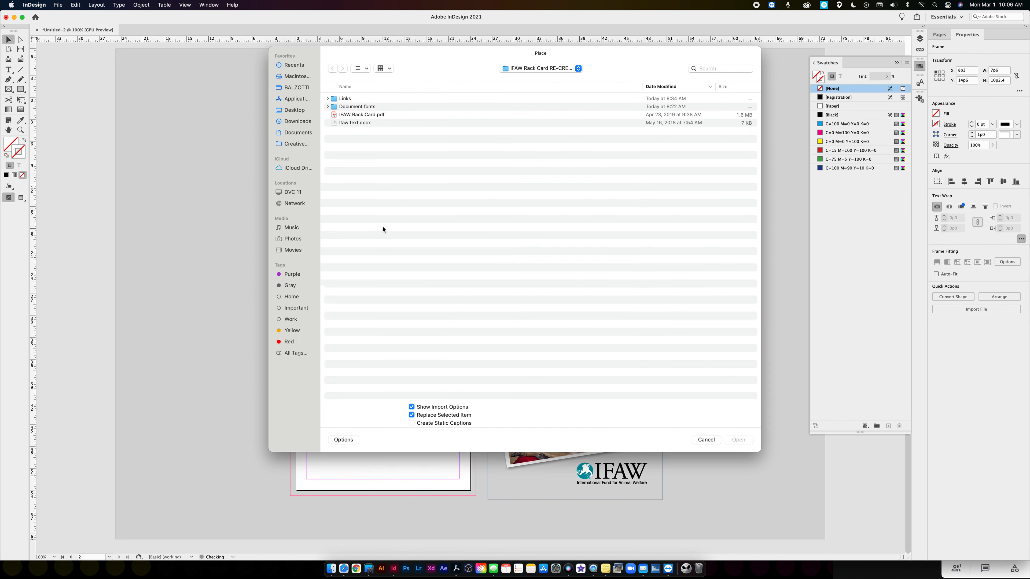
double_click(357, 98)
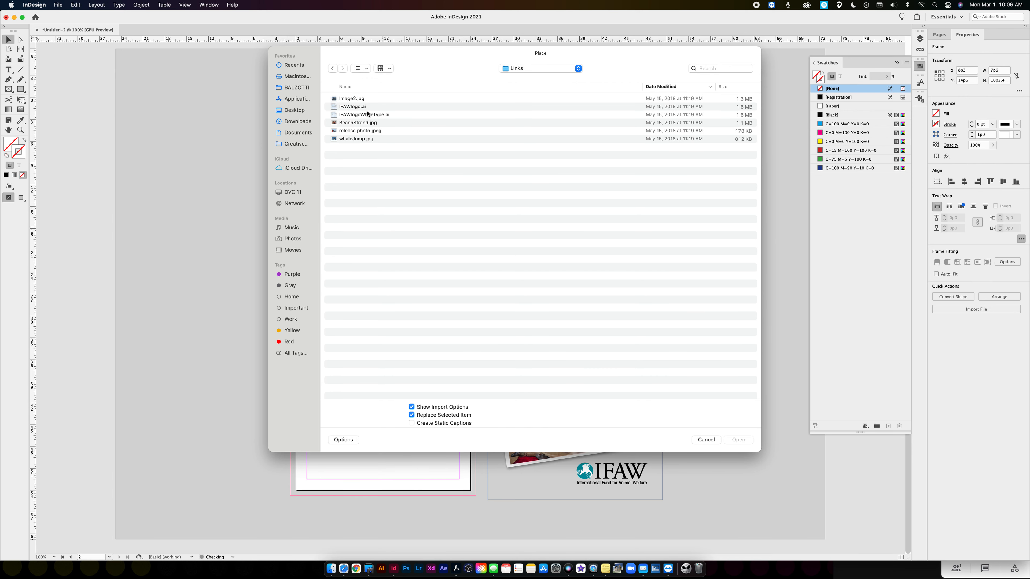
left_click(365, 131)
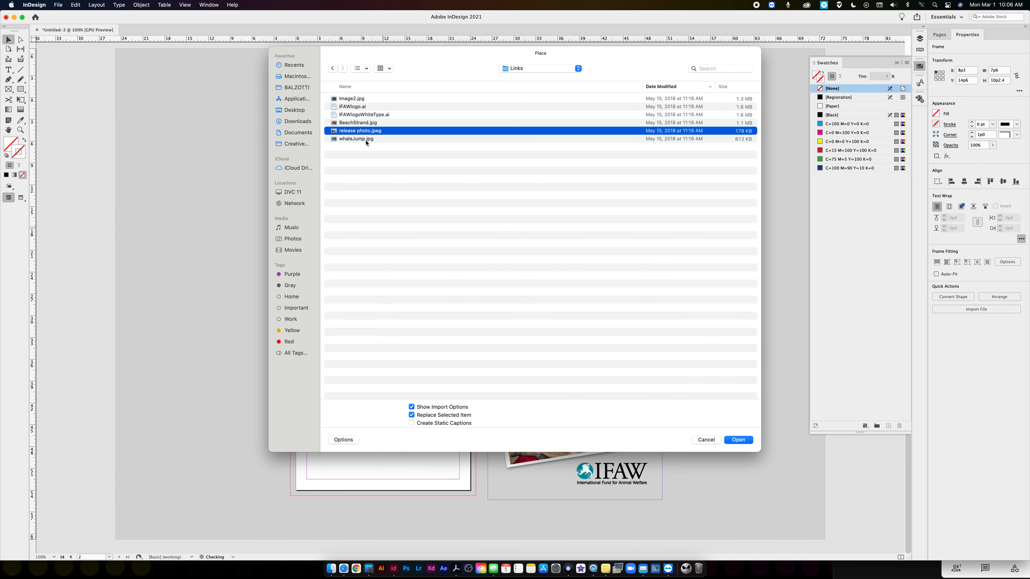
left_click(739, 440)
left_click(610, 374)
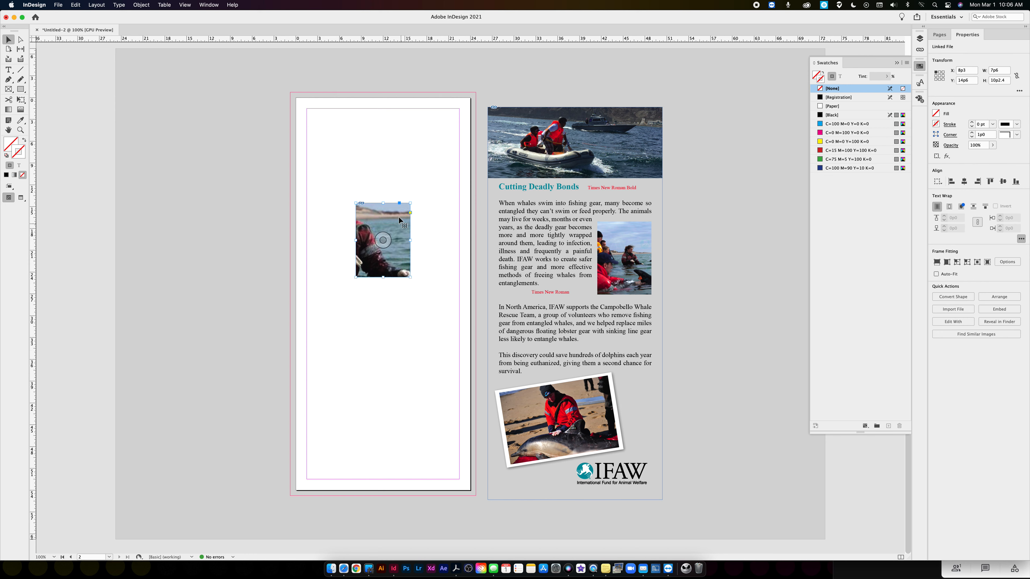
Fit the rescue photo to its frame with Fill Frame Proportionally, then deselect it.
right_click(397, 228)
mouse_move(479, 373)
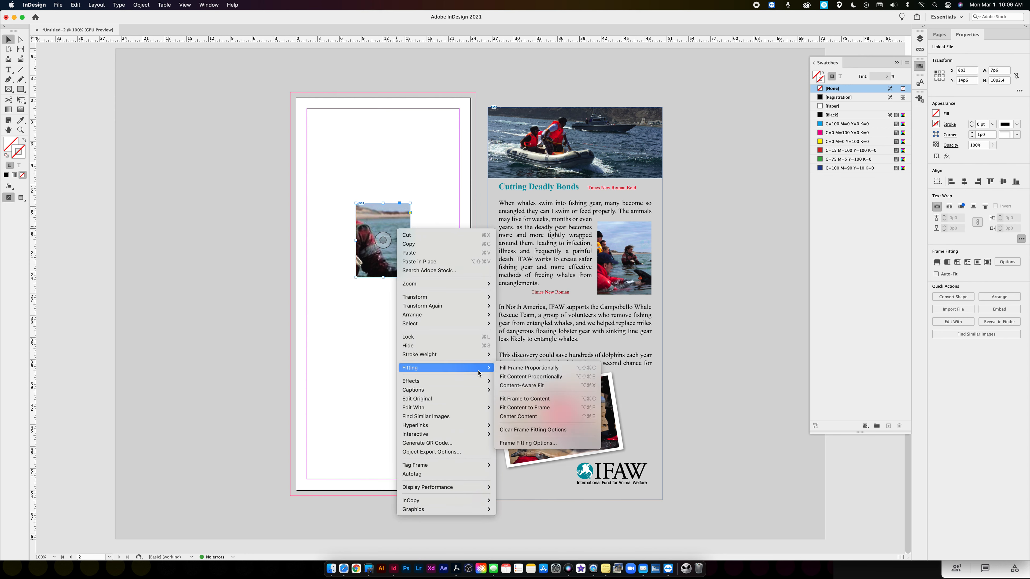
left_click(550, 369)
left_click(425, 298)
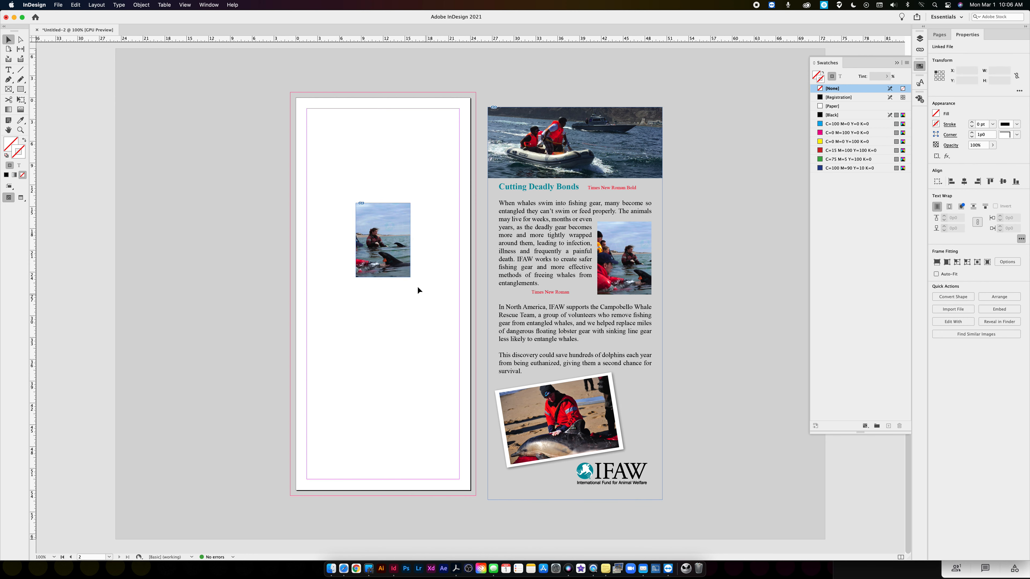
Shift the photo inside its frame to match the reference crop and move the frame toward the page's right margin.
left_click(383, 240)
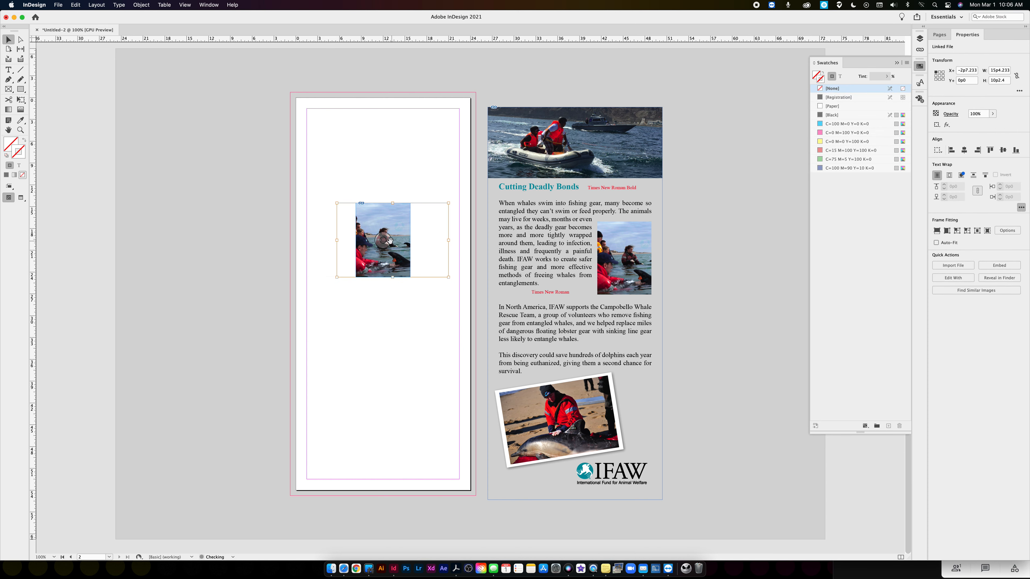
left_click_drag(391, 240, 430, 219)
left_click(396, 183)
Draw a text frame about 18p0 wide by 16p3 high below the photo on the page.
left_click(512, 225)
key("t")
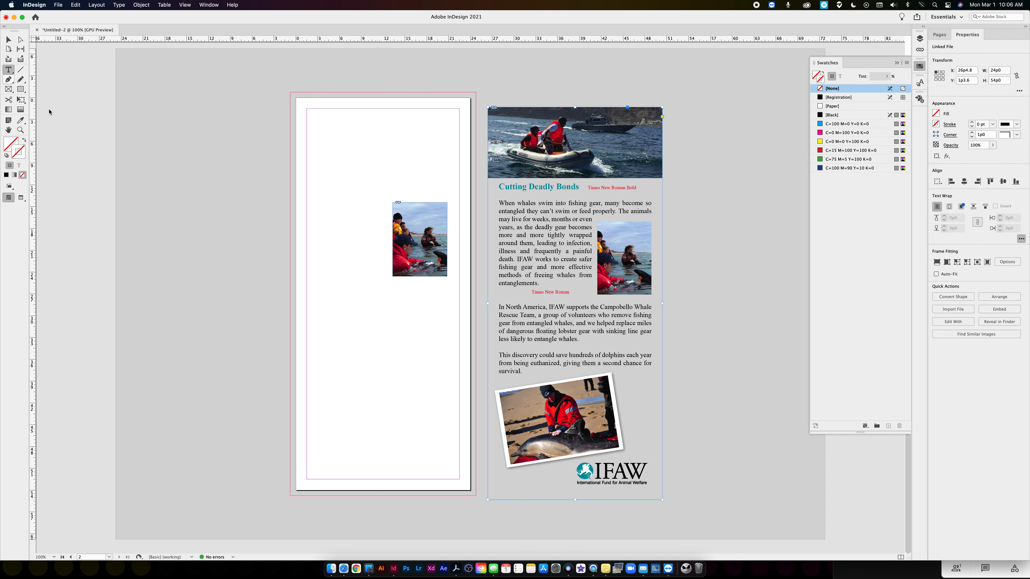
left_click_drag(310, 297, 441, 414)
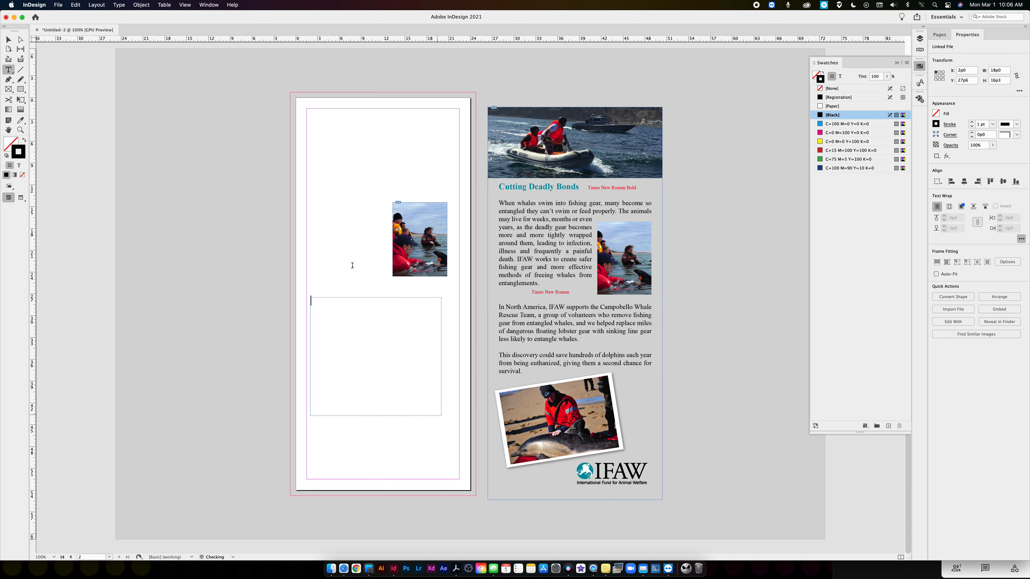
Open Ifaw text.docx from the IFAW Rack Card RE-CREATE desktop folder in TextEdit and copy the "When whales swim into fishing gear" paragraph.
left_click_drag(633, 18, 610, 302)
left_click(830, 236)
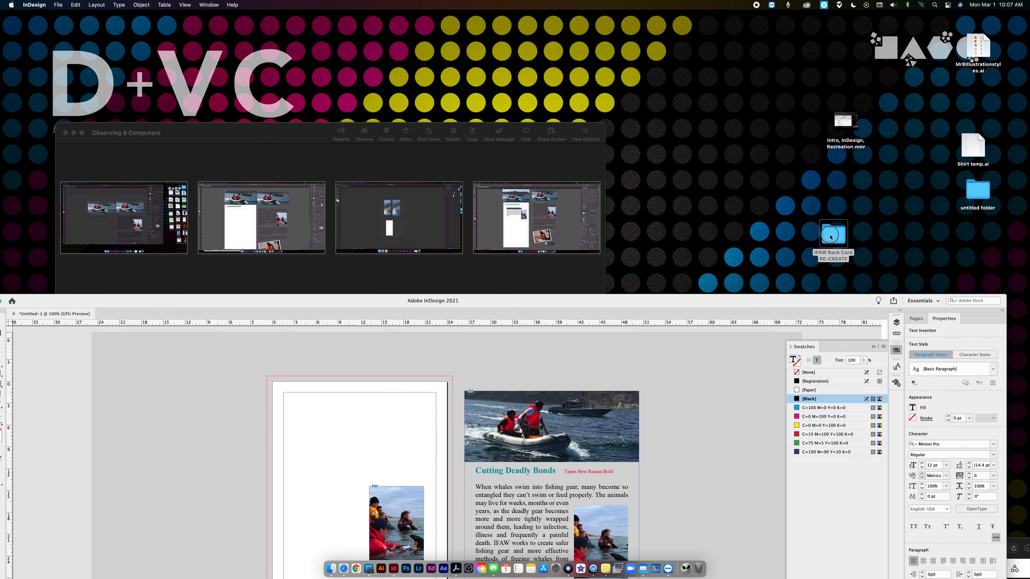
double_click(830, 236)
double_click(668, 169)
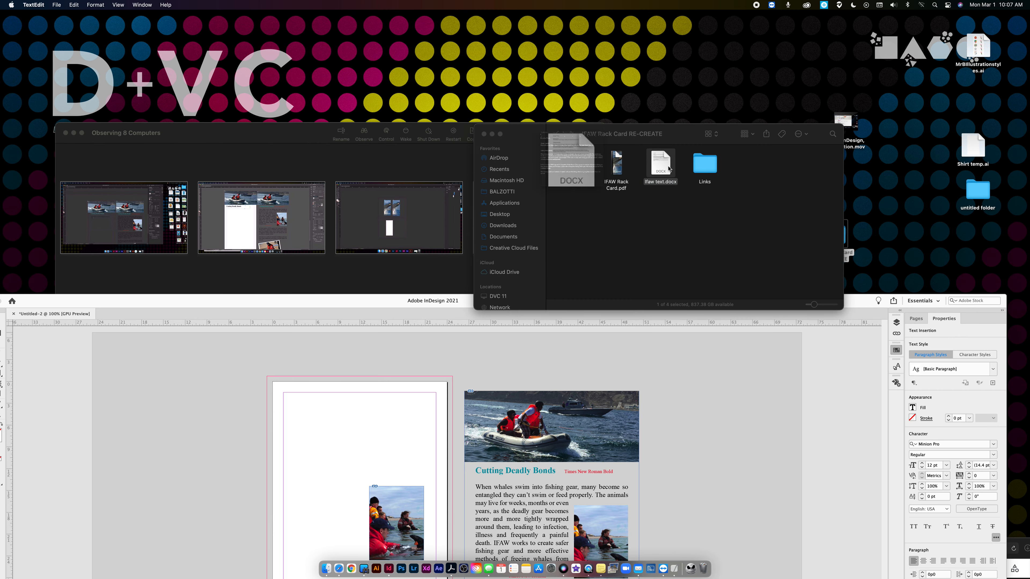
left_click_drag(202, 147, 121, 135)
key("super+c")
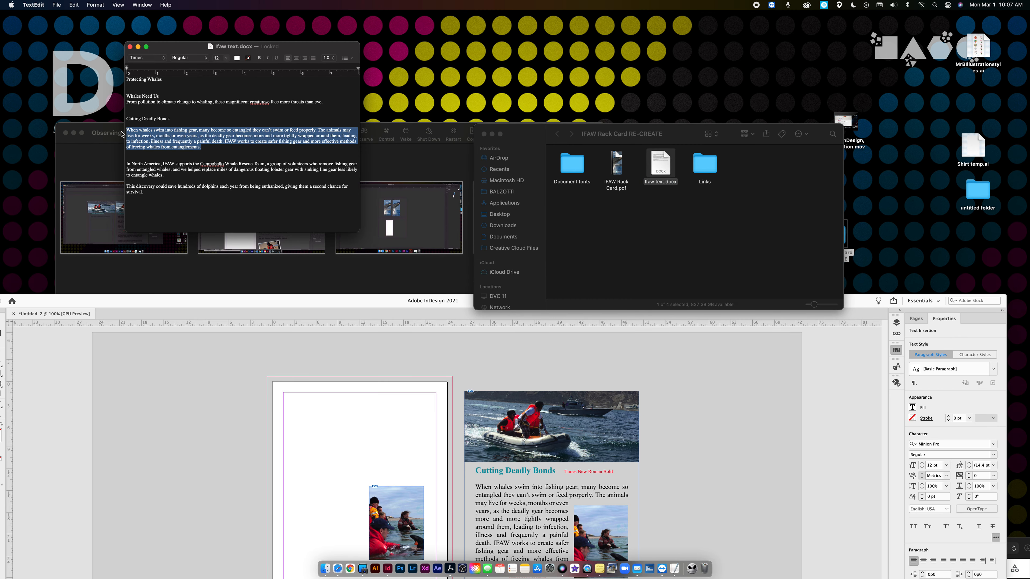
Switch back to InDesign and paste the copied paragraph into the empty text frame.
left_click(162, 287)
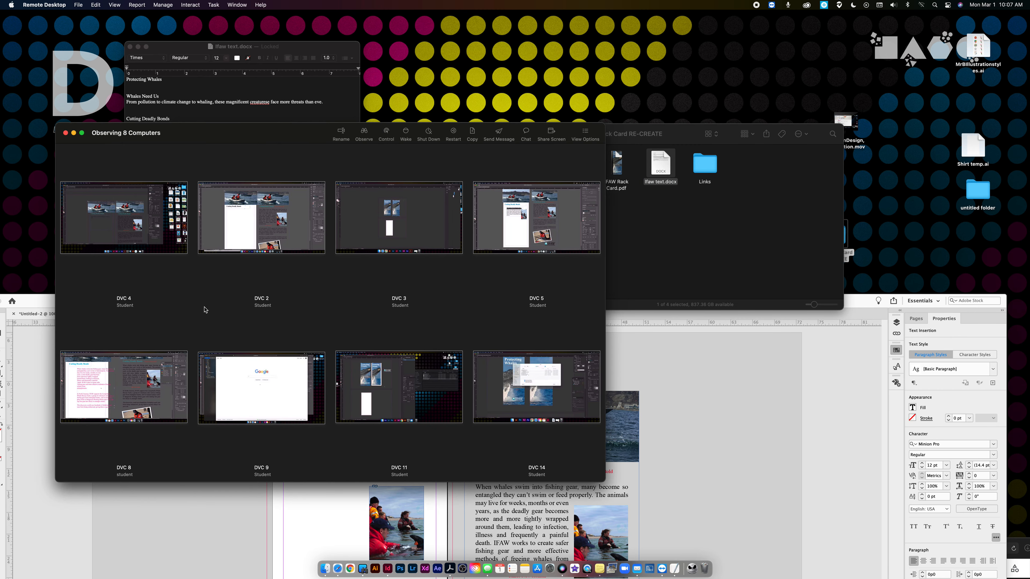
double_click(48, 305)
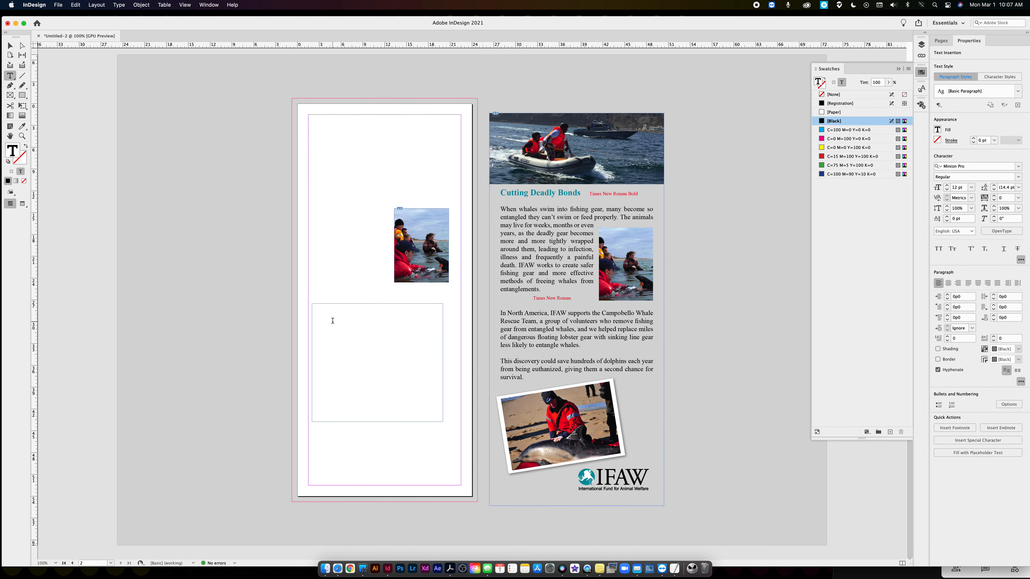
key("super+v")
Move the text frame up against the left margin at about X 1p6, Y 15p8.4, overlapping the photo.
left_click(9, 45)
left_click_drag(352, 343, 354, 257)
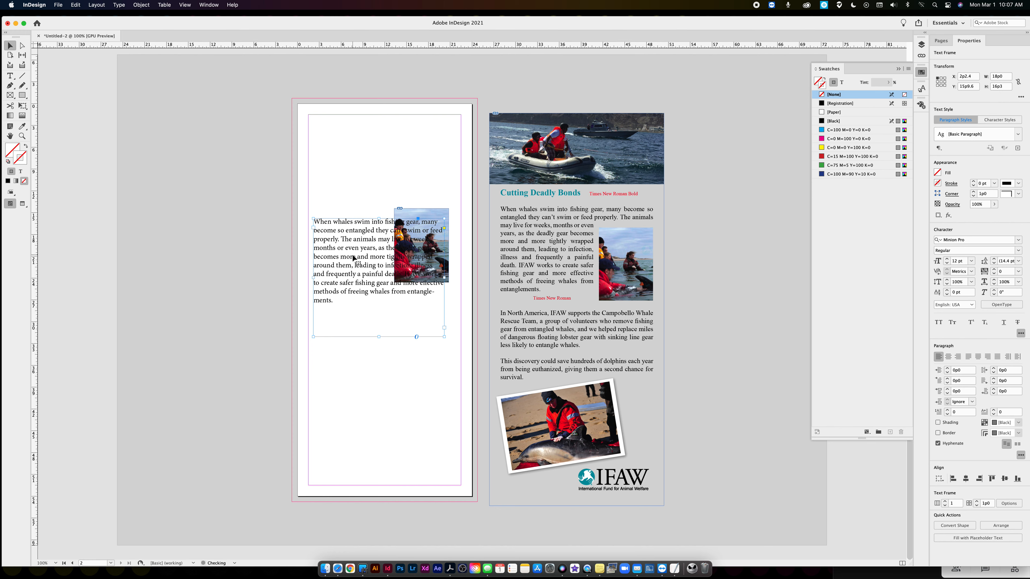
left_click_drag(354, 258, 348, 257)
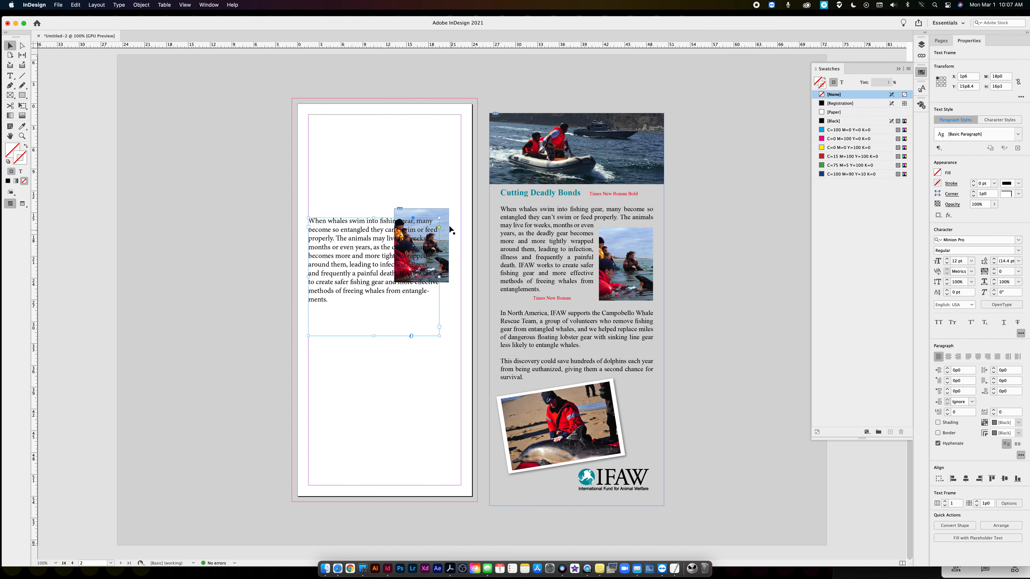
Move the photo above the text, wrap text around its bounding box, and move it back over the paragraph's right side.
left_click(444, 215)
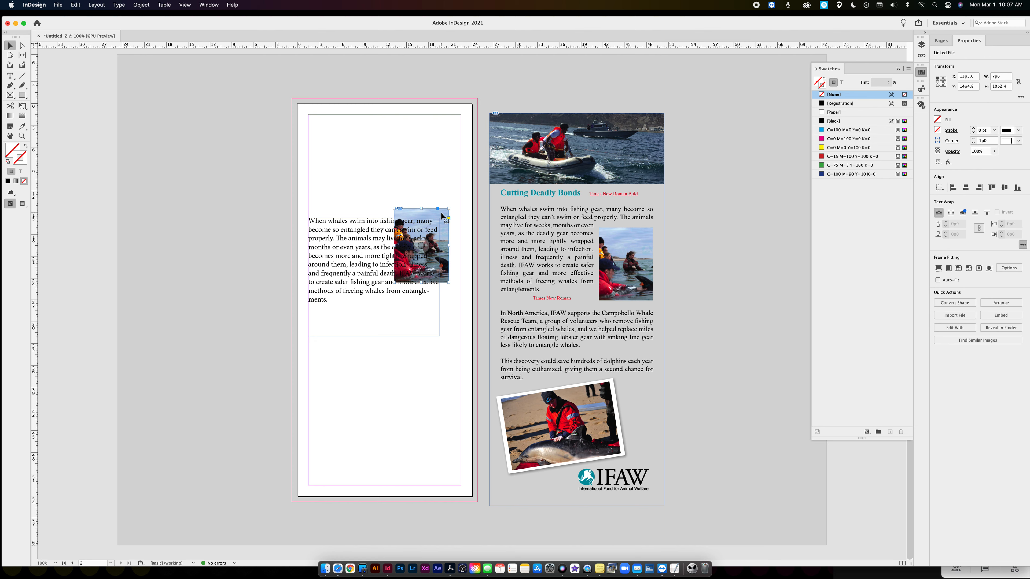
left_click_drag(430, 219, 426, 149)
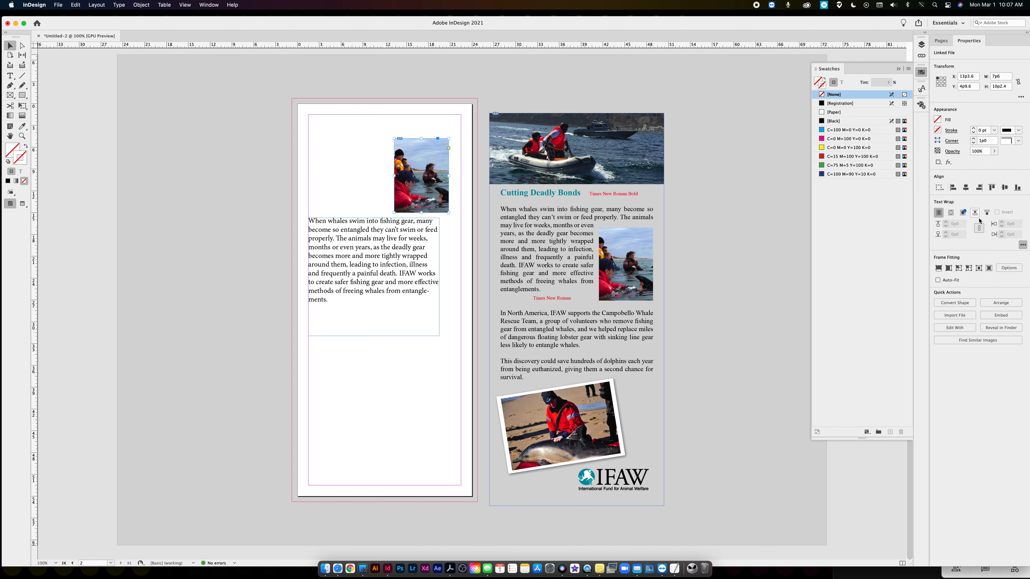
left_click(952, 214)
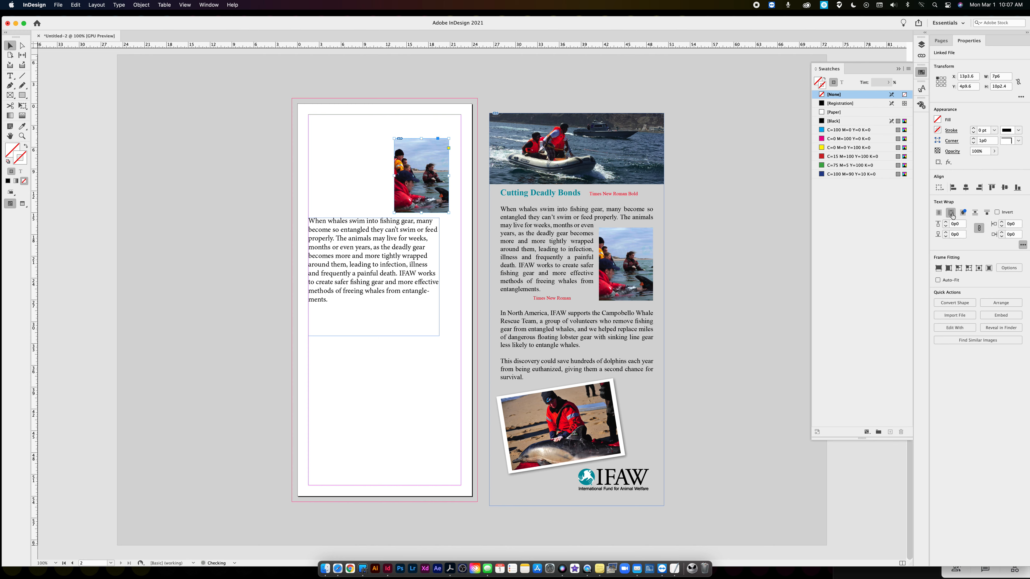
left_click_drag(434, 155, 441, 240)
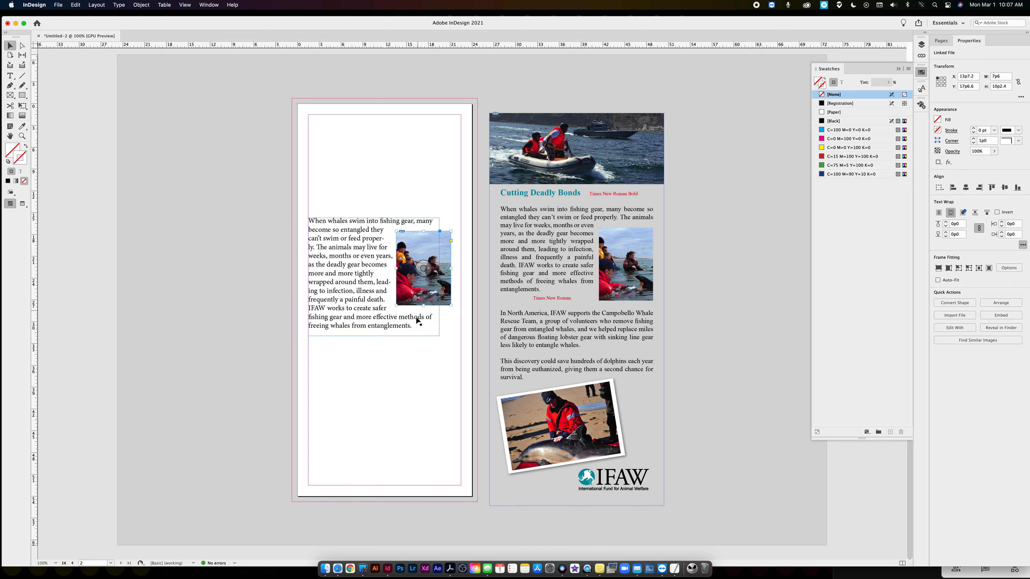
Set the whole paragraph to 11 pt and justify it with the last line aligned left.
double_click(417, 327)
left_click_drag(417, 327, 318, 211)
left_click(948, 189)
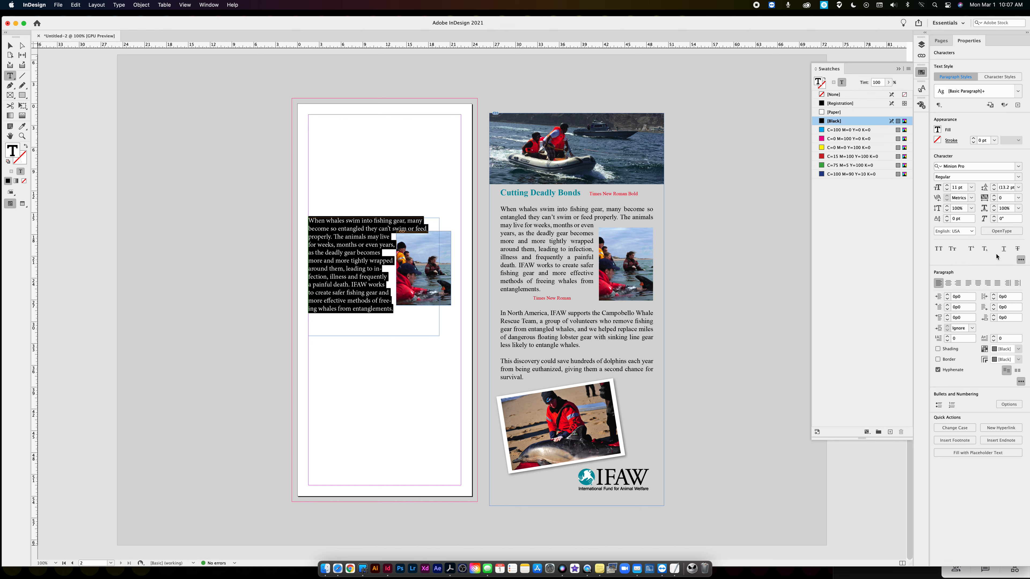
left_click(968, 283)
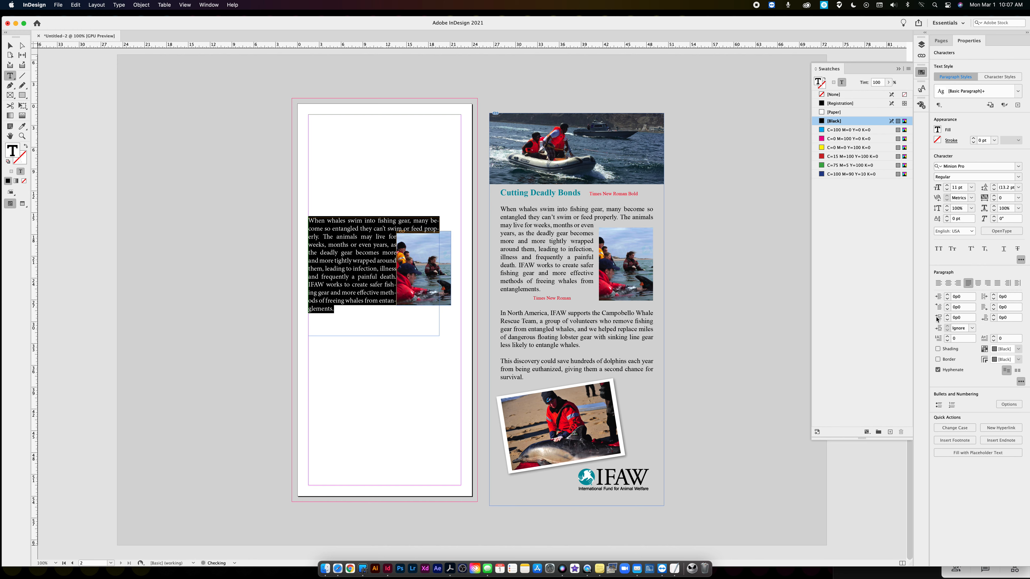
Widen the text frame to 21p0 at the right margin and move the photo flush with that margin.
left_click(9, 46)
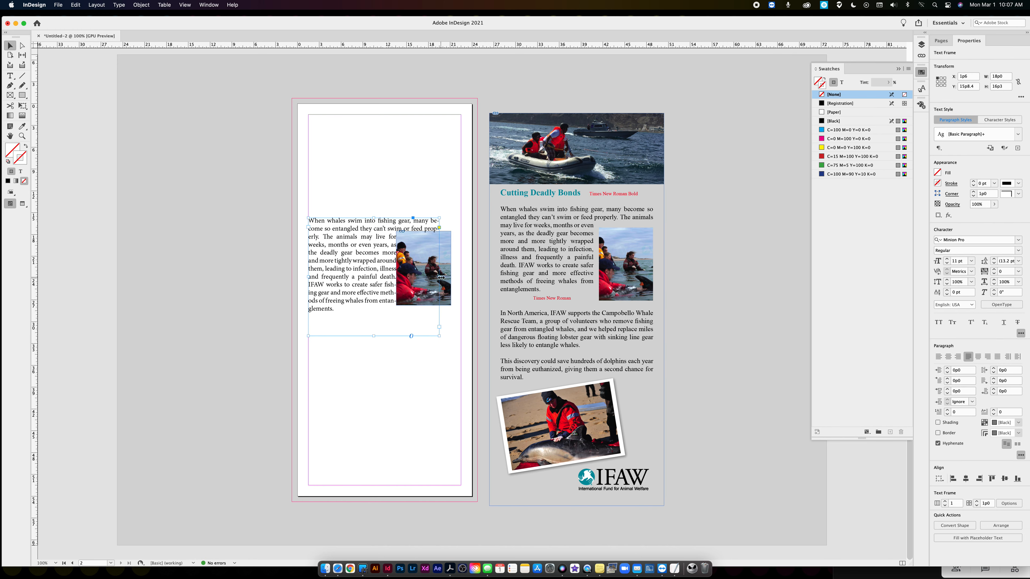
left_click_drag(441, 278, 461, 285)
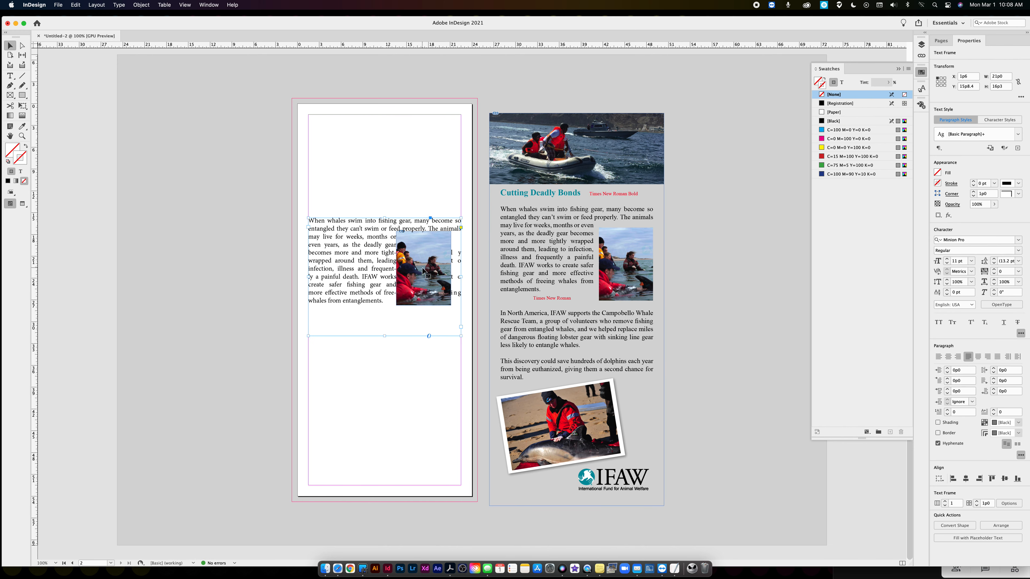
left_click_drag(424, 271, 452, 258)
left_click(417, 188)
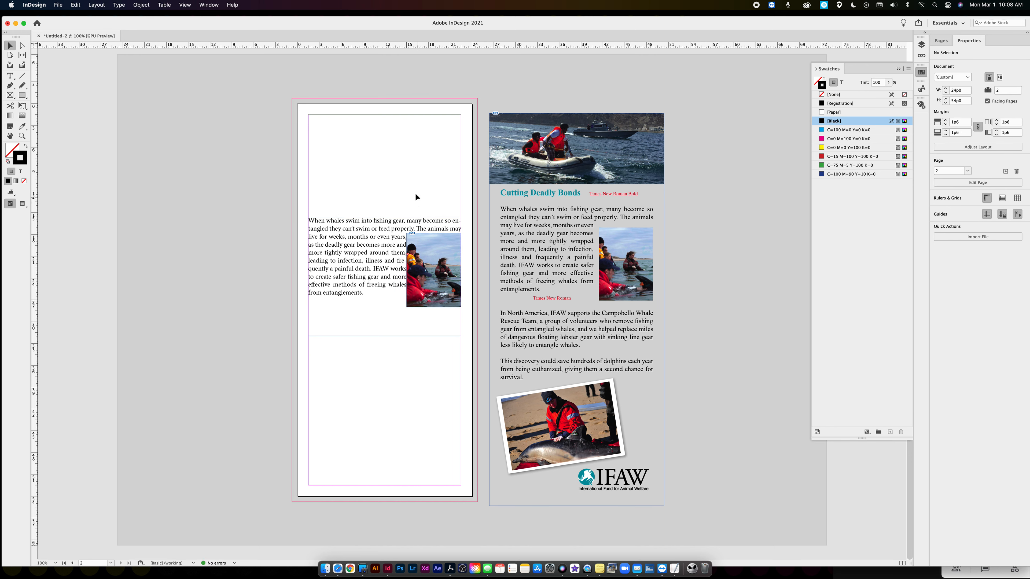
Move the text frame slightly up and left to about X 0p10.8, Y 12p4.8.
left_click(385, 236)
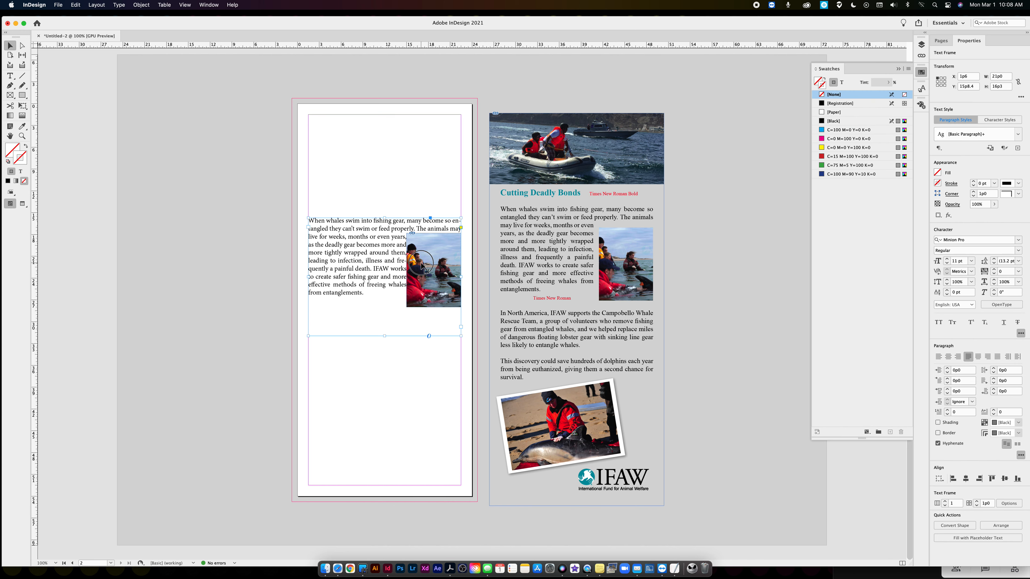
left_click(418, 194)
left_click_drag(421, 238, 434, 257)
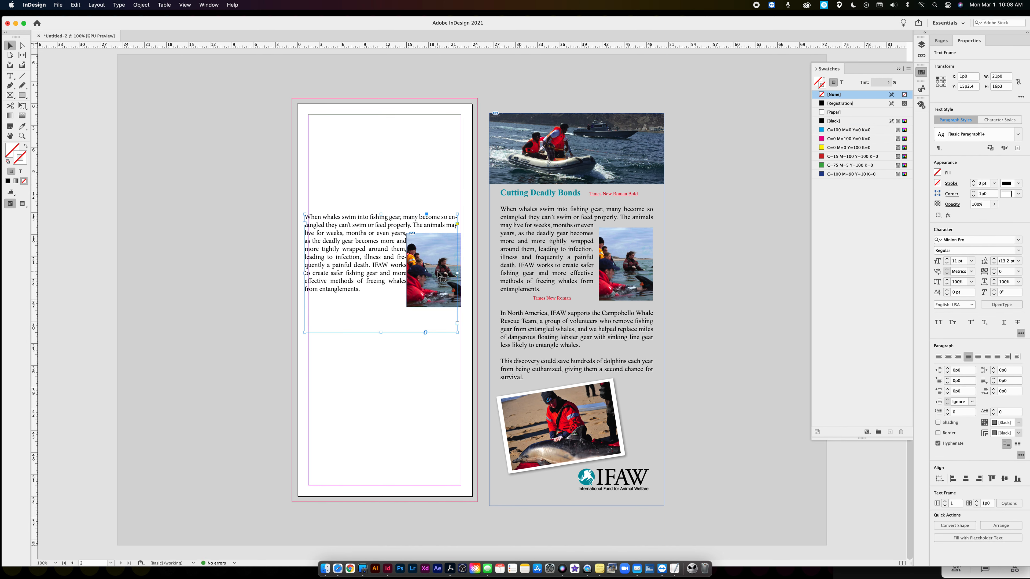
key("super+z")
Send the text frame to the back of the stacking order and select the photo in front of it.
scroll(439, 274, "up", 2)
left_click(142, 5)
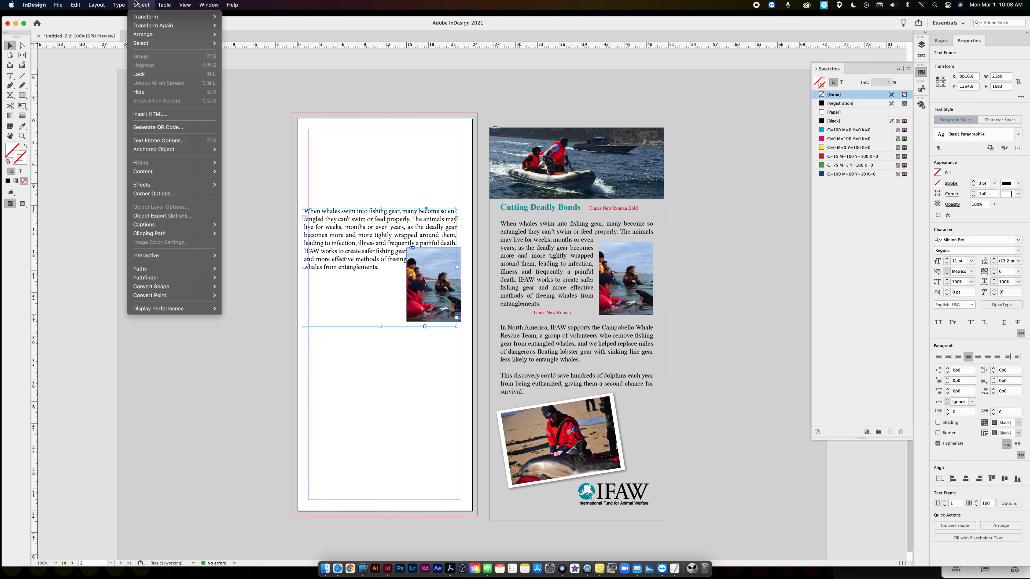
mouse_move(155, 39)
left_click(243, 61)
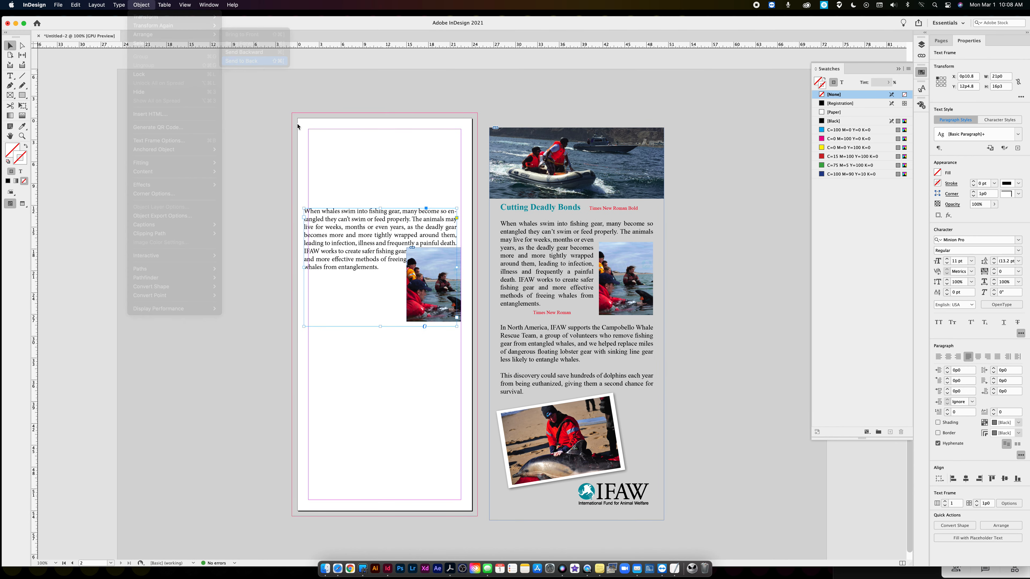
left_click(425, 276)
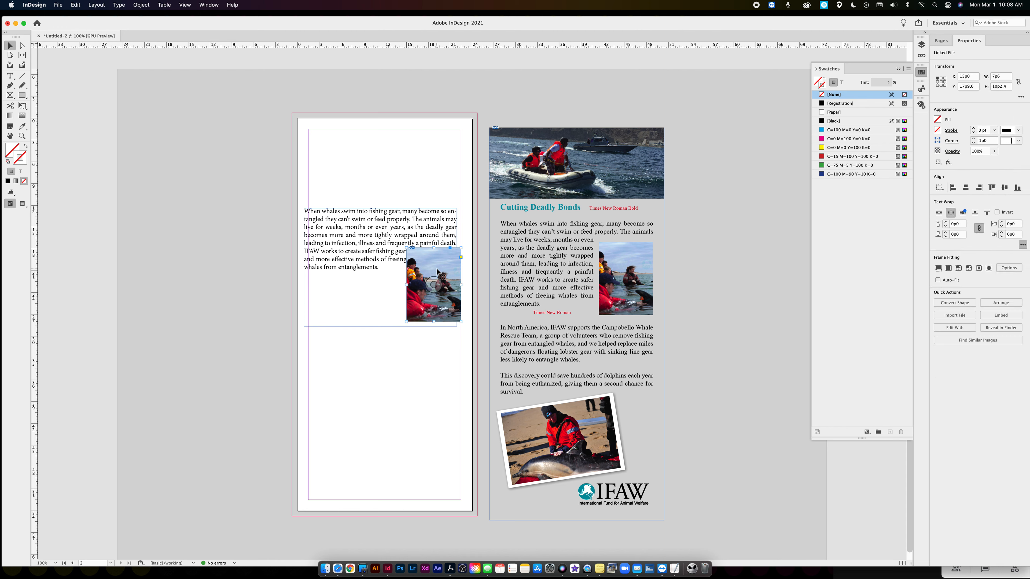
Move the text frame down to about X 0p9.6, Y 17p2.4 and extend its right edge to the page margin.
left_click(431, 230)
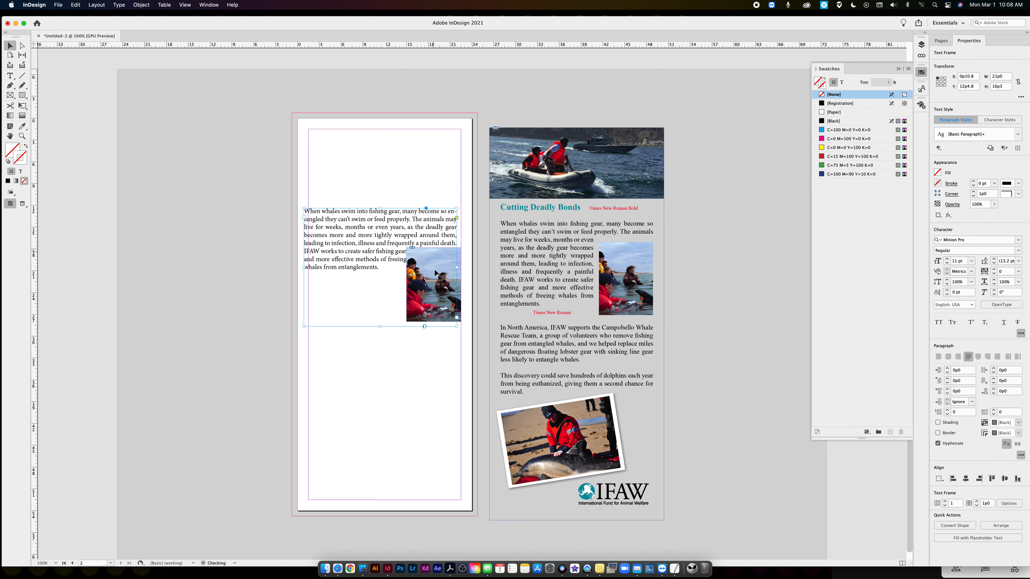
left_click_drag(382, 245, 381, 281)
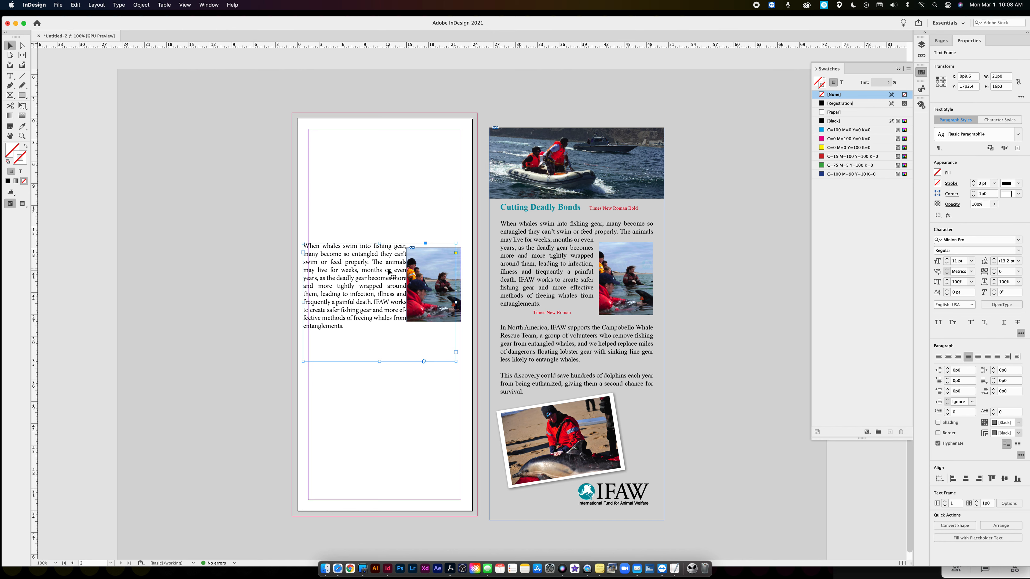
left_click(429, 289)
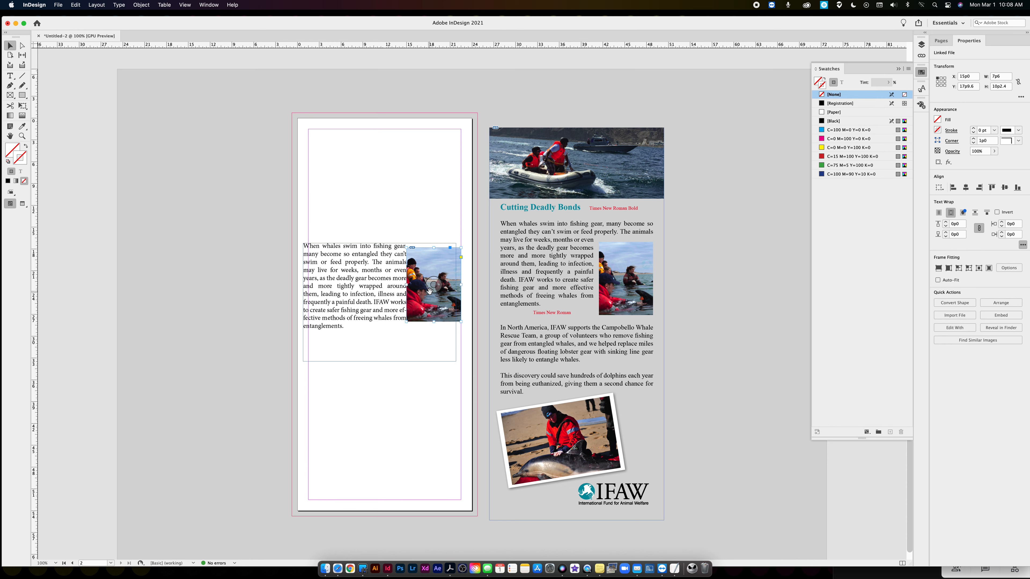
left_click(383, 265)
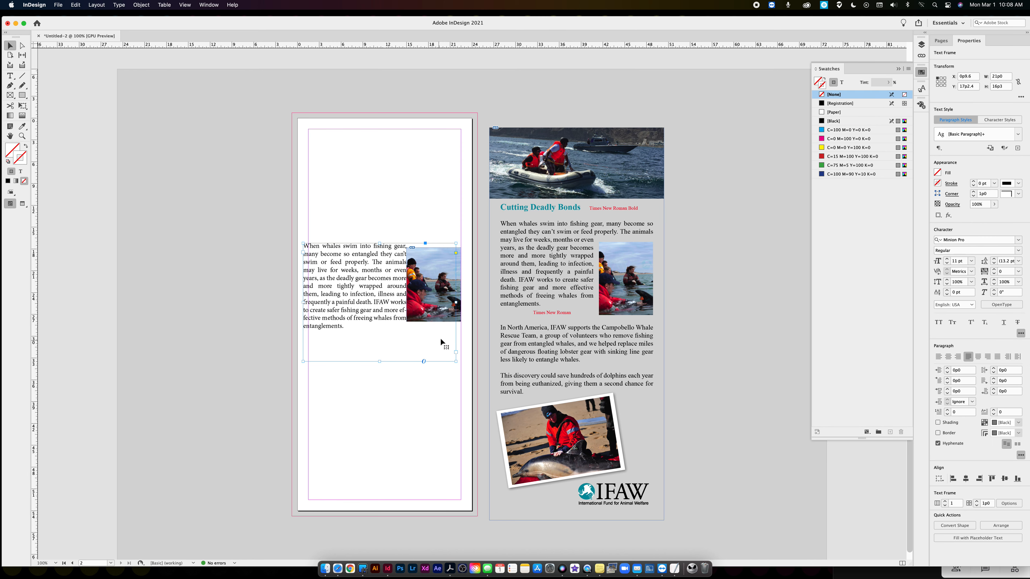
left_click_drag(456, 302, 460, 302)
Set the photo's text wrap offset to 0p11 on all sides and move the photo down to about Y 20p2.7.
left_click(446, 302)
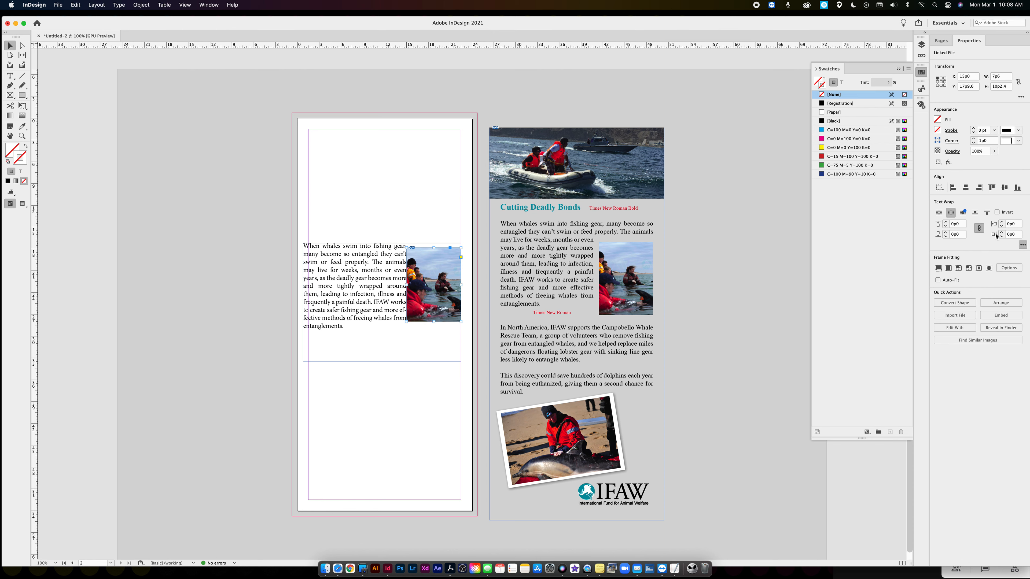
left_click(947, 222)
left_click(947, 222)
left_click(947, 222)
left_click(947, 222)
left_click(947, 222)
left_click(946, 222)
left_click(947, 222)
left_click(947, 222)
left_click(947, 222)
left_click(947, 222)
left_click_drag(450, 269, 448, 284)
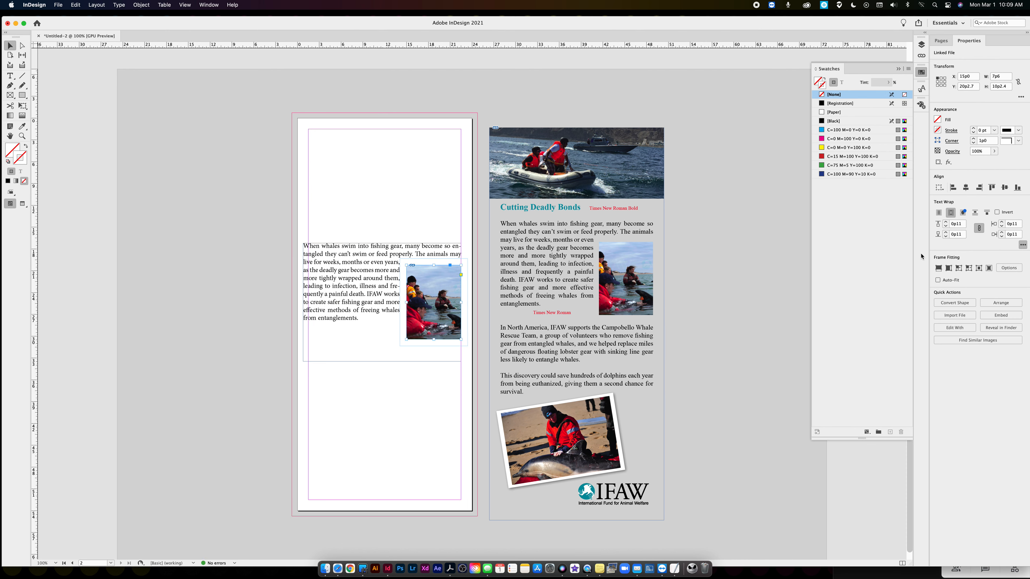
Unlink the photo's text wrap offsets and reduce only the top offset to 0p1.
left_click(980, 229)
left_click(947, 228)
left_click(947, 227)
left_click(946, 227)
left_click(947, 228)
left_click(947, 227)
left_click(947, 228)
left_click(947, 228)
left_click(947, 227)
left_click(947, 227)
left_click(947, 228)
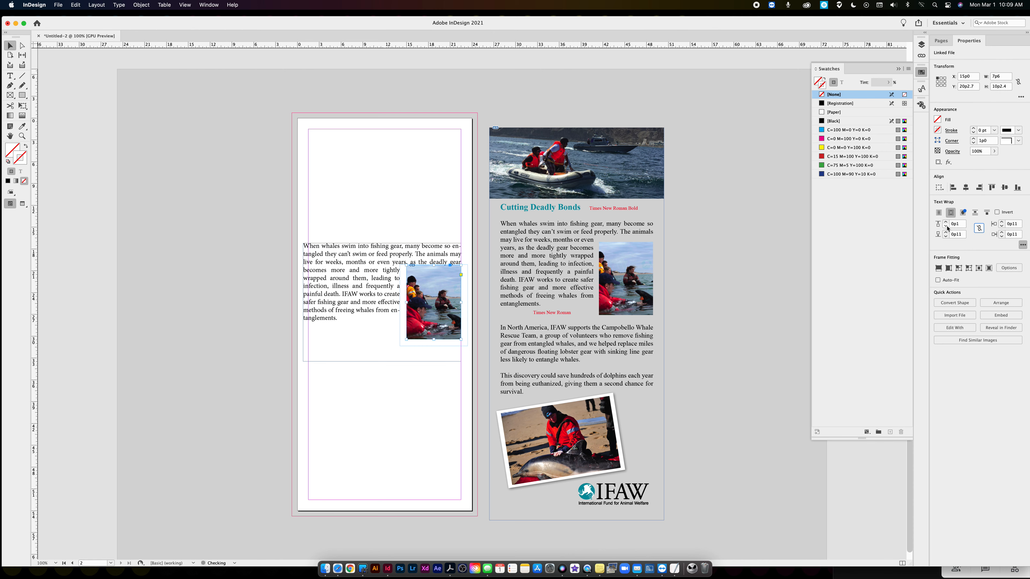
Nudge the photo straight down to Y 21p2.7 and deselect it.
left_click_drag(457, 307, 457, 310)
key("Down")
key("Down")
key("Down")
key("Down")
key("Down")
key("Down")
key("Down")
key("Down")
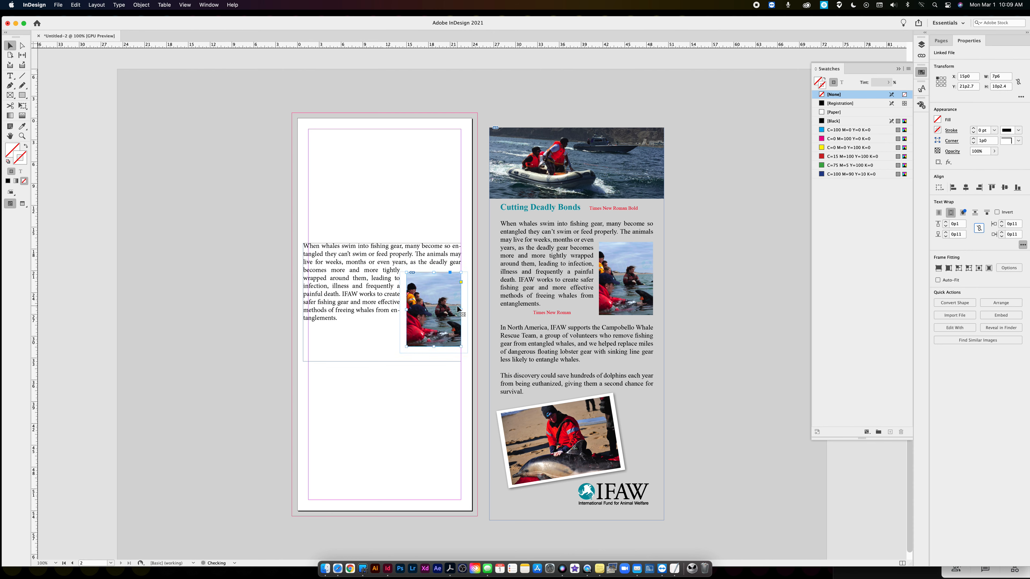
left_click(698, 266)
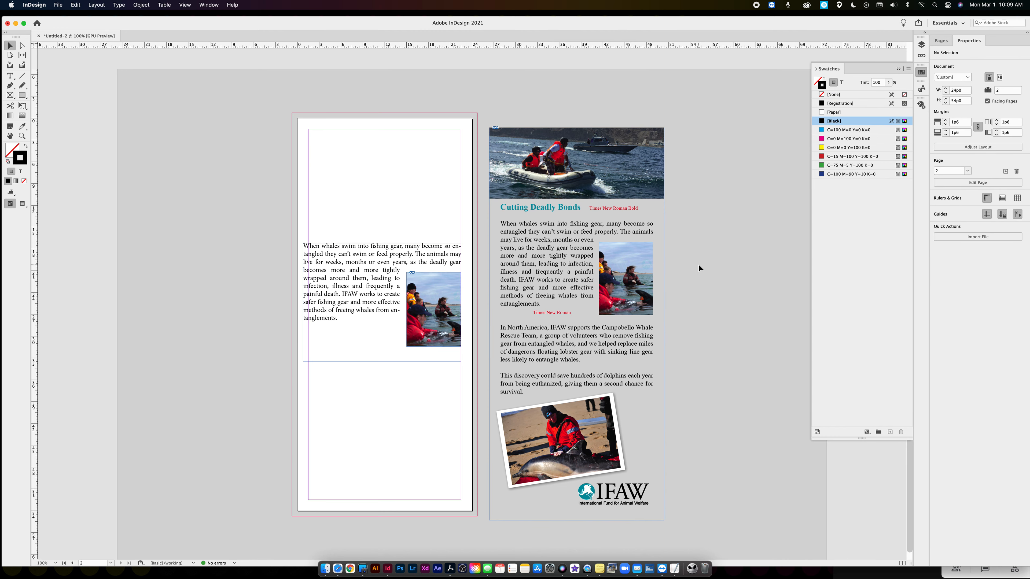
Draw an empty rectangle frame about 18p7 by 11p8 and move it onto the pasteboard left of the page.
scroll(696, 266, "down", 1)
scroll(694, 276, "up", 1)
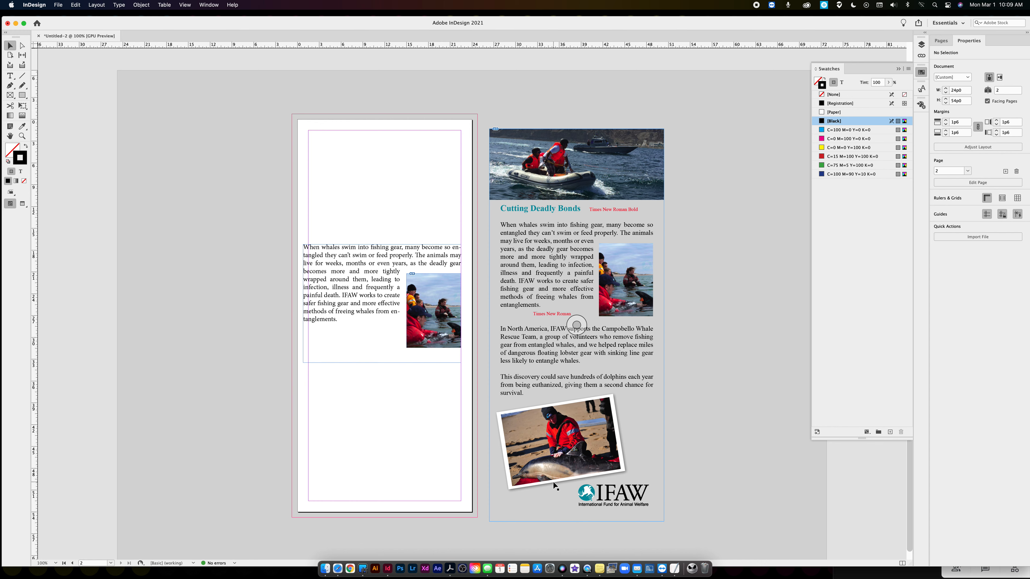
left_click(10, 94)
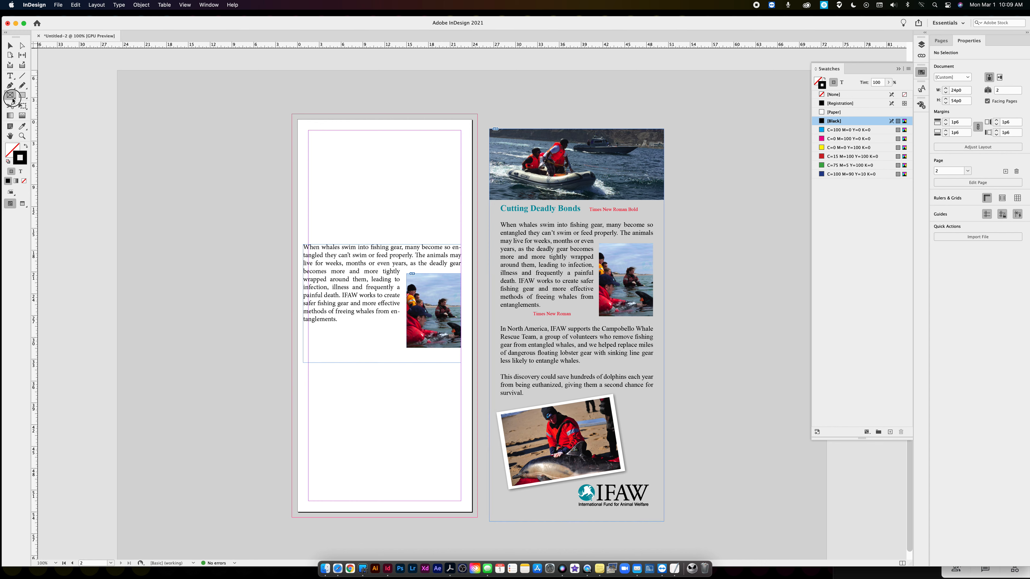
mouse_move(319, 395)
left_mouse_down()
mouse_move(355, 451)
mouse_move(454, 481)
left_mouse_up()
left_click(12, 43)
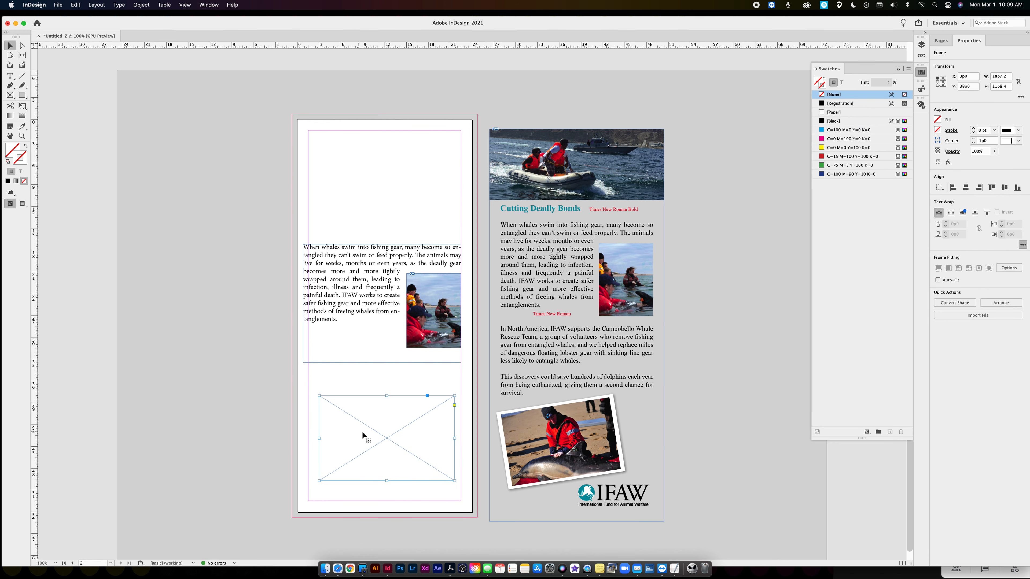
left_click_drag(366, 447, 212, 417)
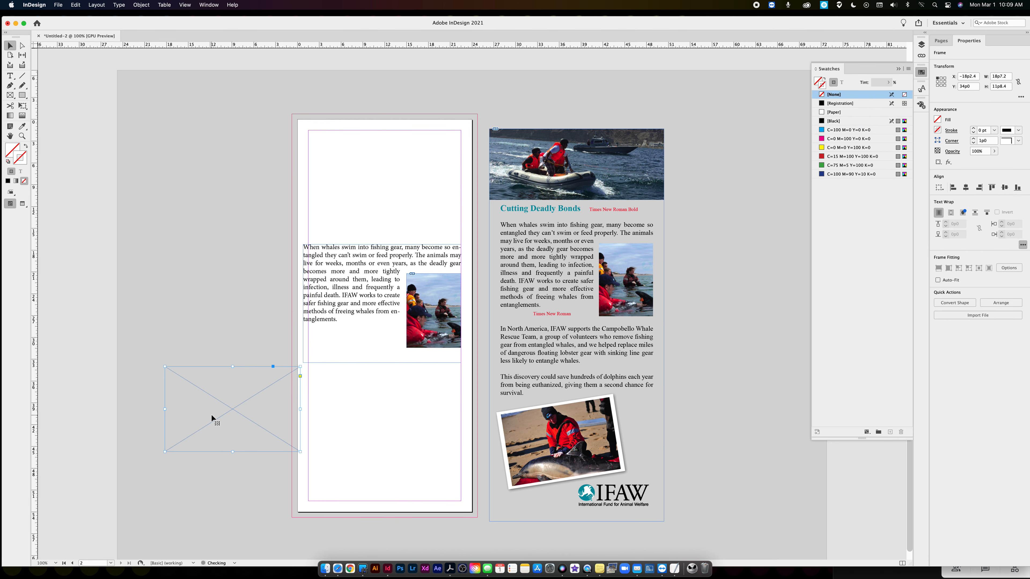
Fill the empty frame with Paper and move it partly onto the page at about X -4p1.2, Y 36p10.8.
left_click(821, 113)
key("super+z")
left_click(816, 80)
left_click(825, 112)
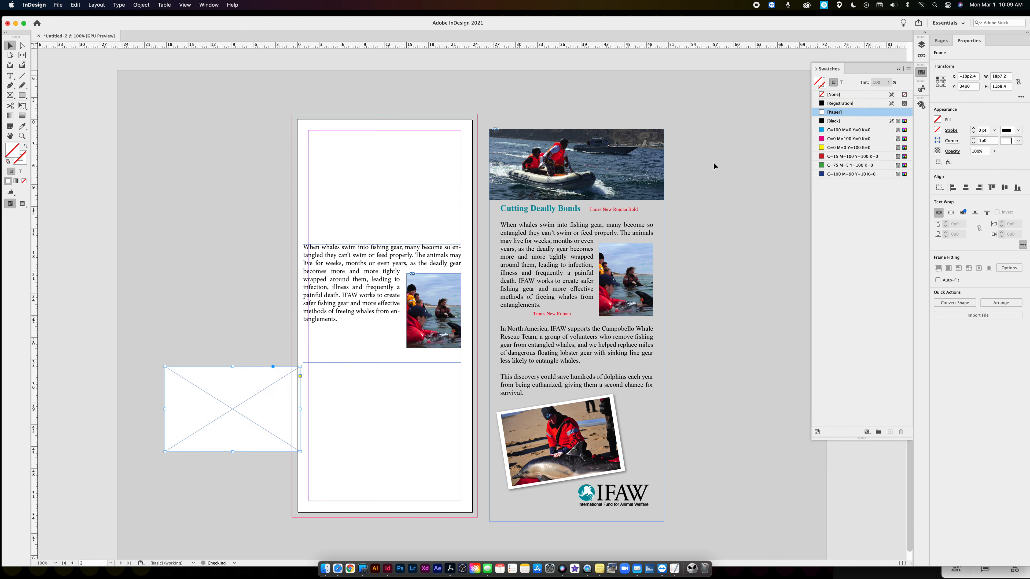
left_click_drag(254, 388, 356, 409)
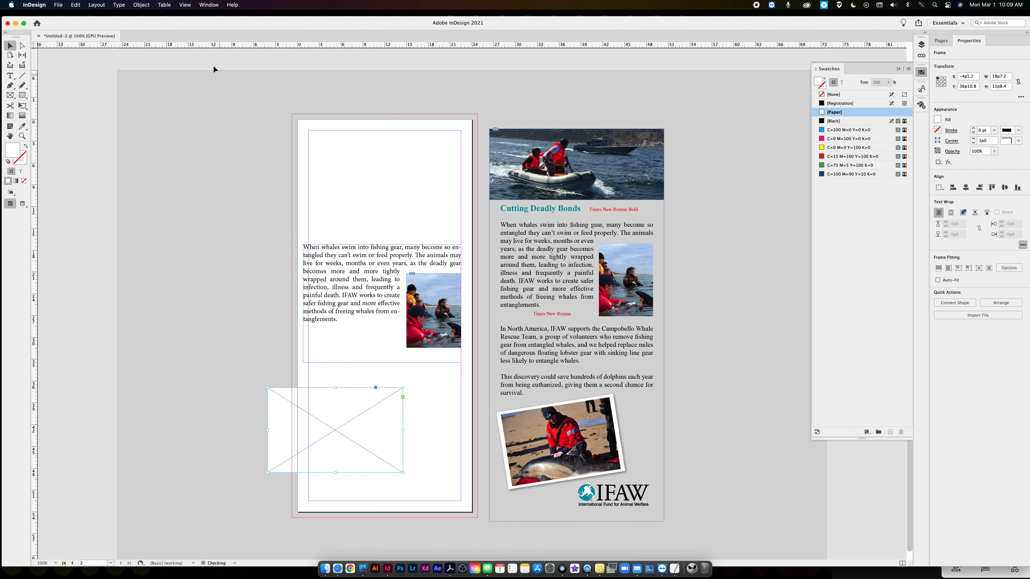
Add a Multiply drop shadow at 75% opacity to the white frame, previewing it and shortening the shadow distance.
left_click(141, 4)
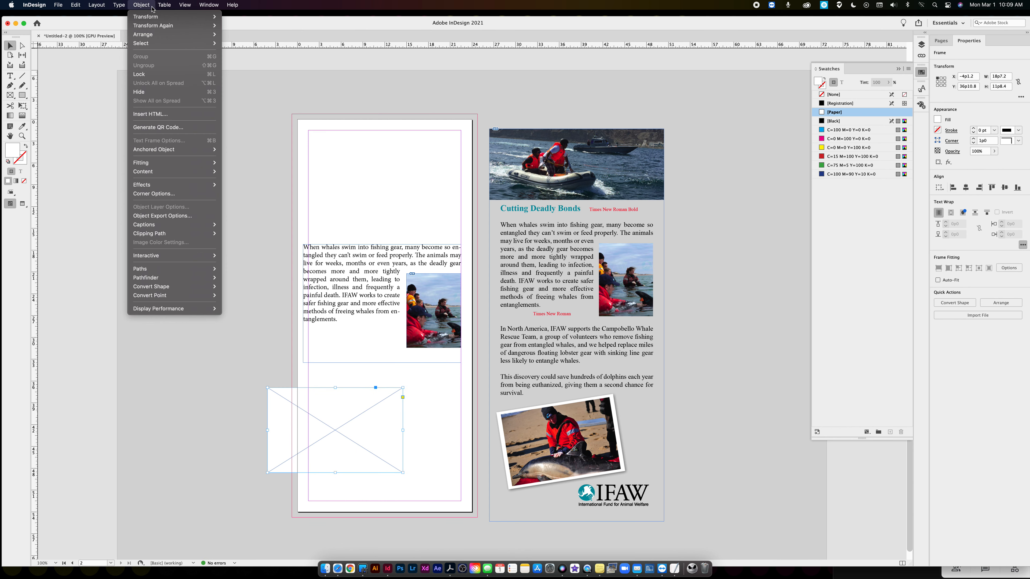
mouse_move(177, 186)
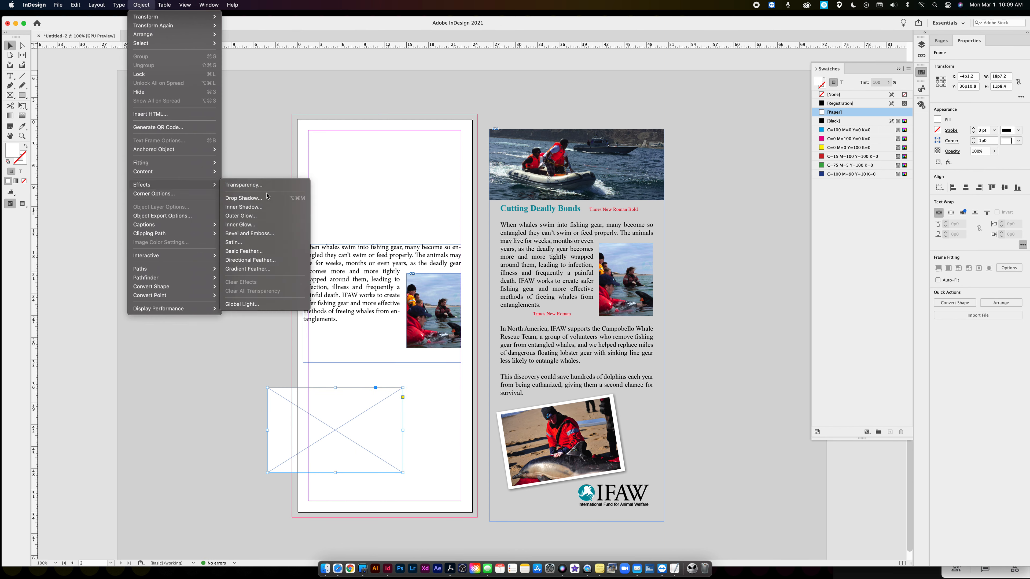
left_click(252, 199)
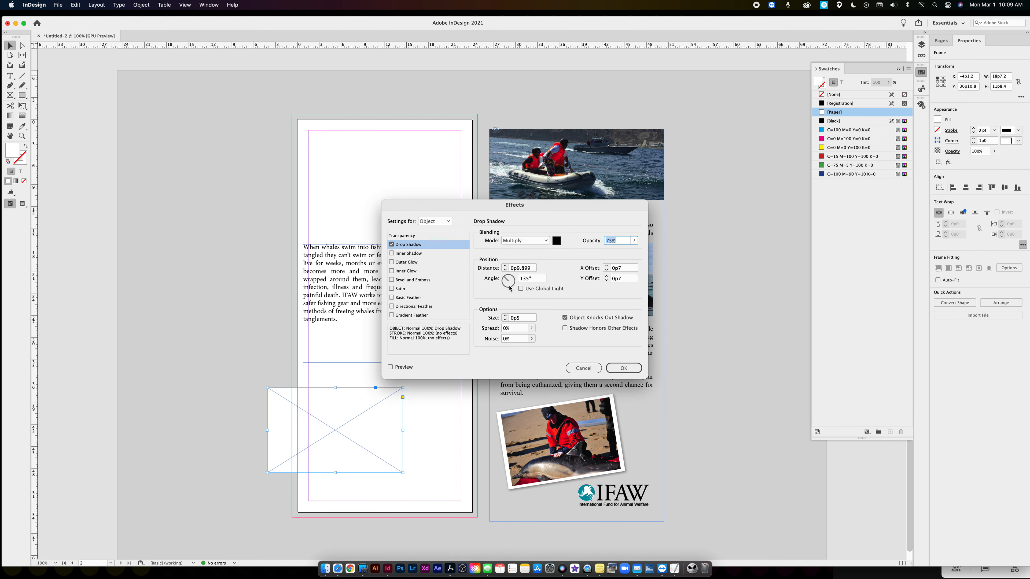
left_click(391, 367)
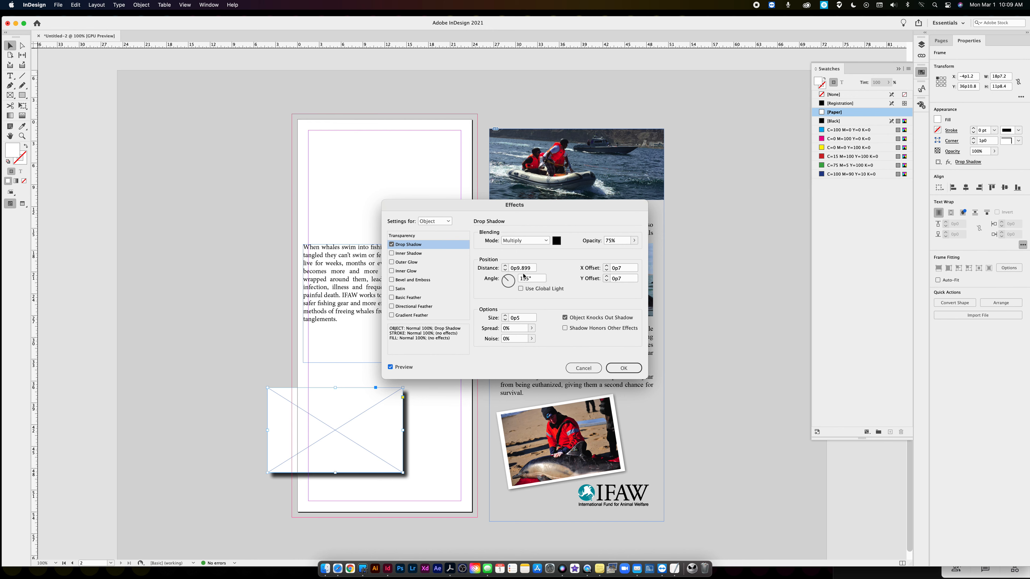
left_click(506, 270)
left_click(506, 270)
left_click(507, 271)
left_click(506, 271)
left_click(506, 271)
key("Return")
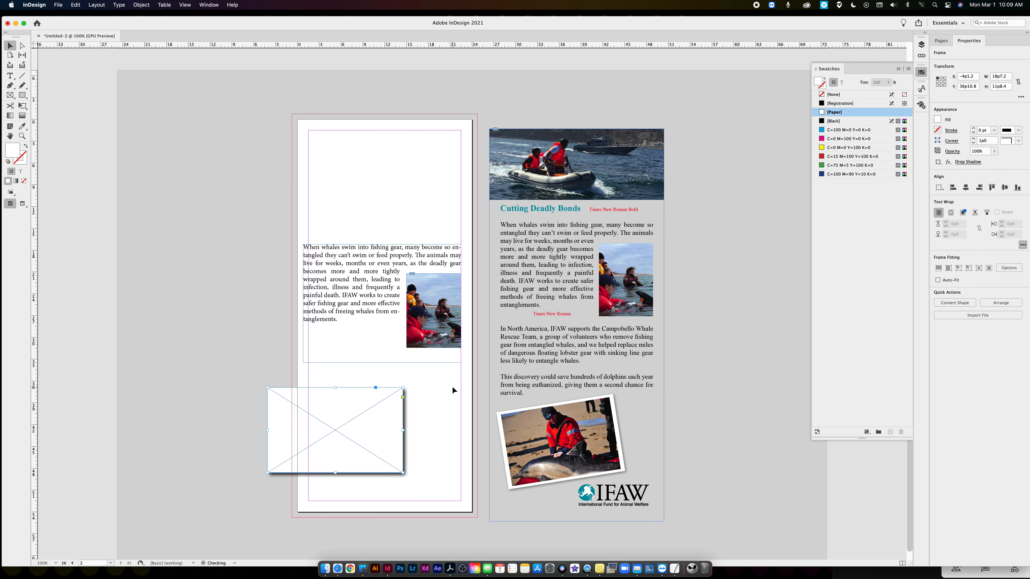
Rotate the white frame counterclockwise, keep its Paper fill, and move it below the text to about X 0p11.4, Y 40p8.2.
left_click_drag(410, 390, 383, 369)
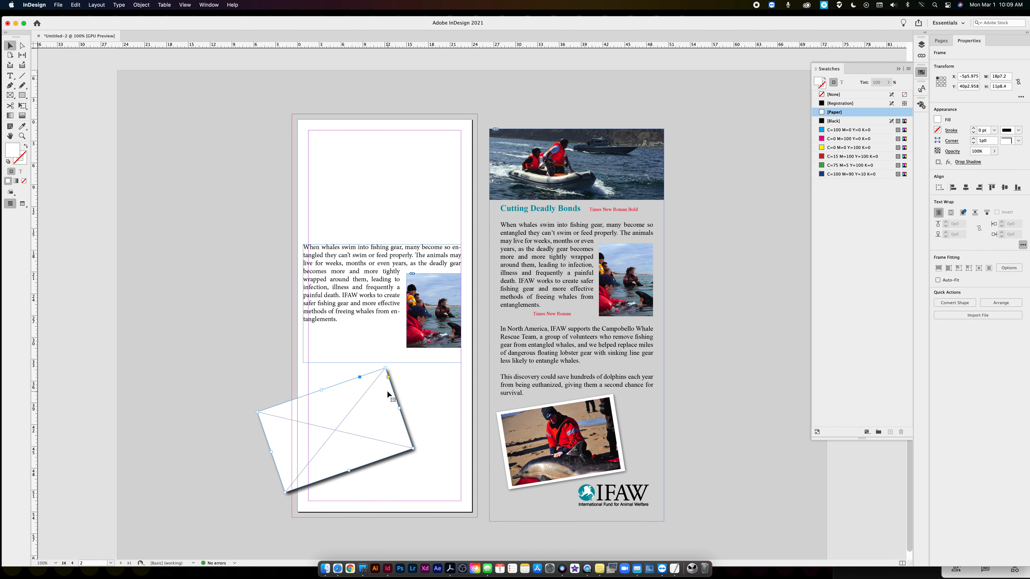
left_click(23, 181)
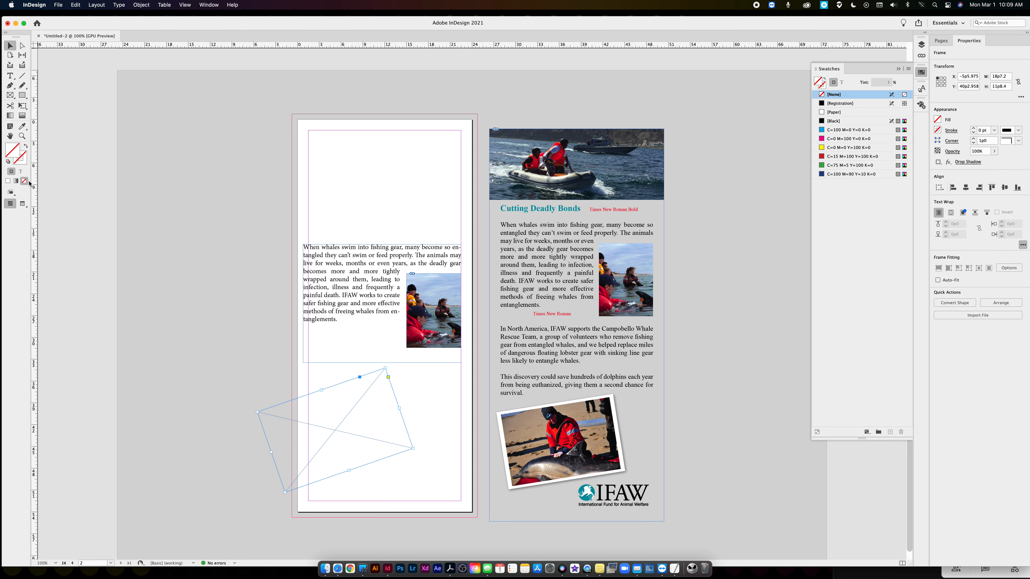
left_click(7, 181)
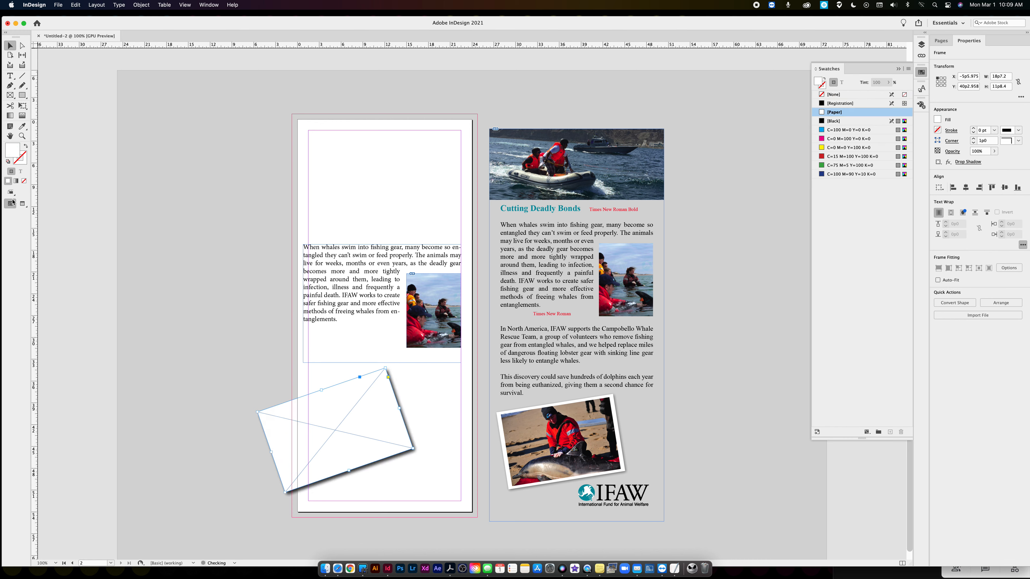
left_click(223, 366)
left_click_drag(374, 453, 421, 456)
left_click(276, 379)
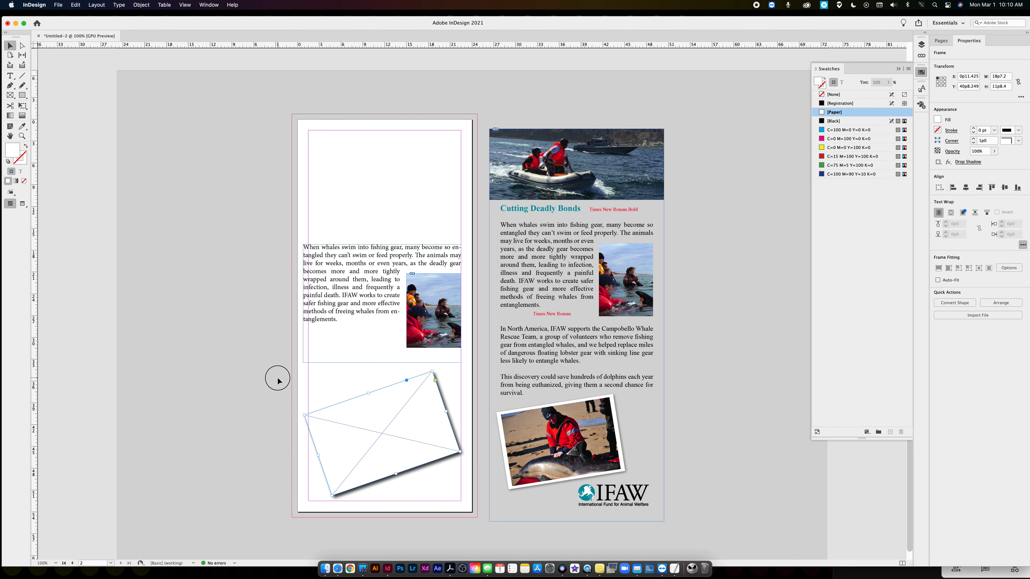
left_click(11, 96)
left_click_drag(145, 345, 280, 445)
key("v")
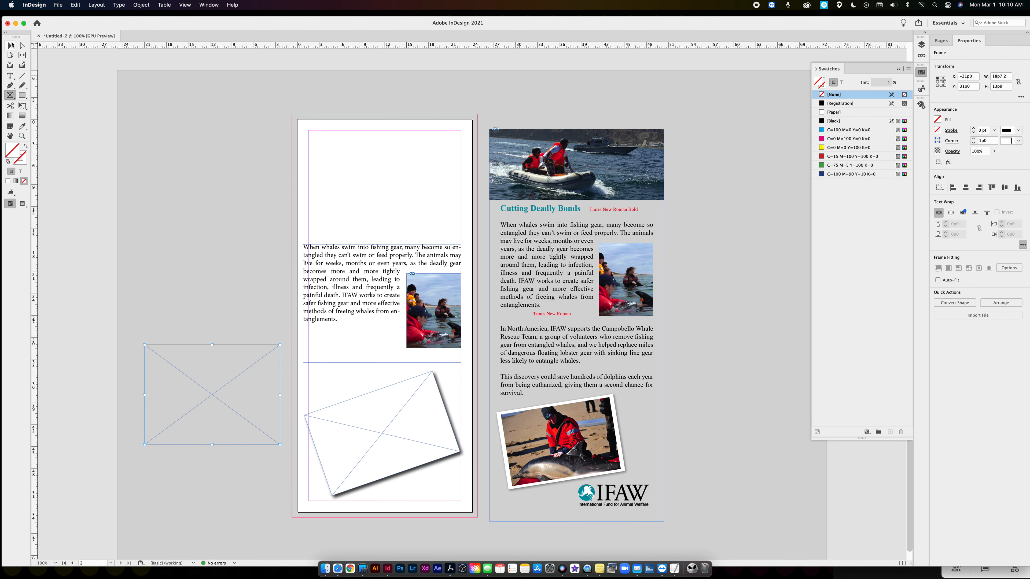
key("BackSpace")
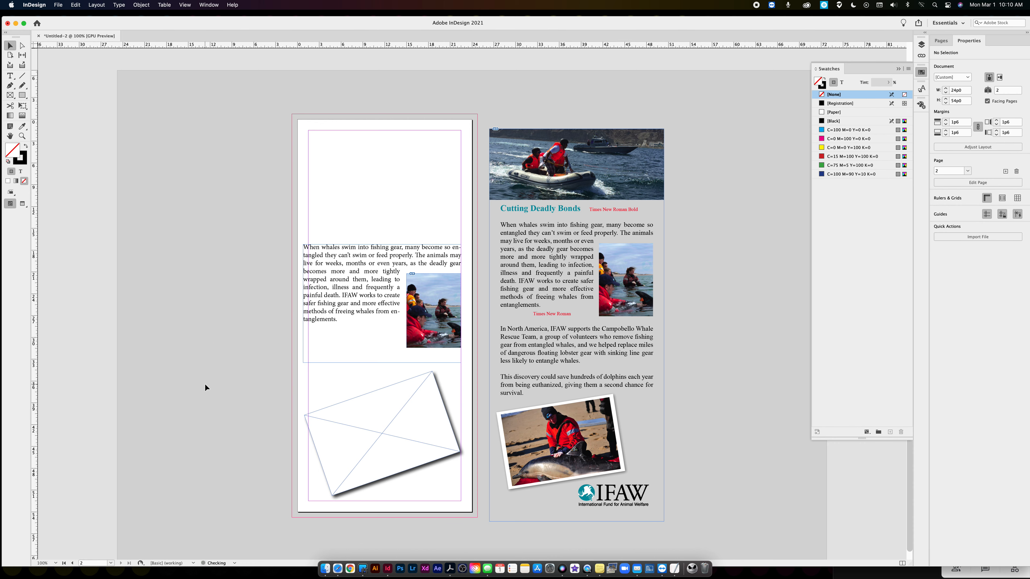